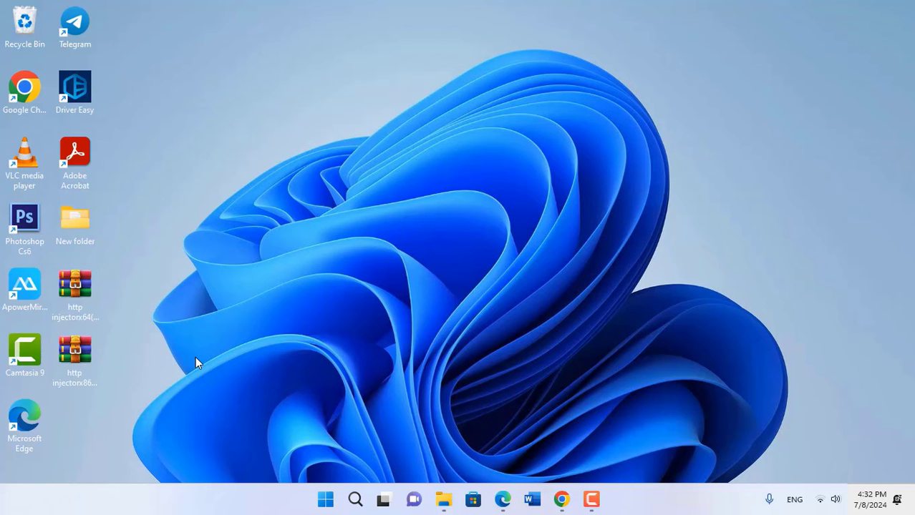
Move the http injectorx86 and http injectorx64 archives to an empty area of the desktop.
left_click_drag(81, 362, 388, 72)
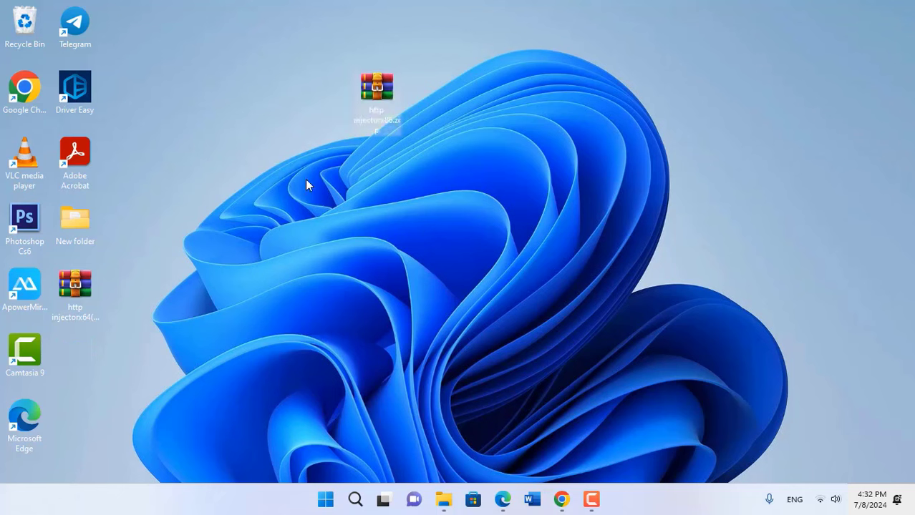
left_click_drag(66, 293, 293, 93)
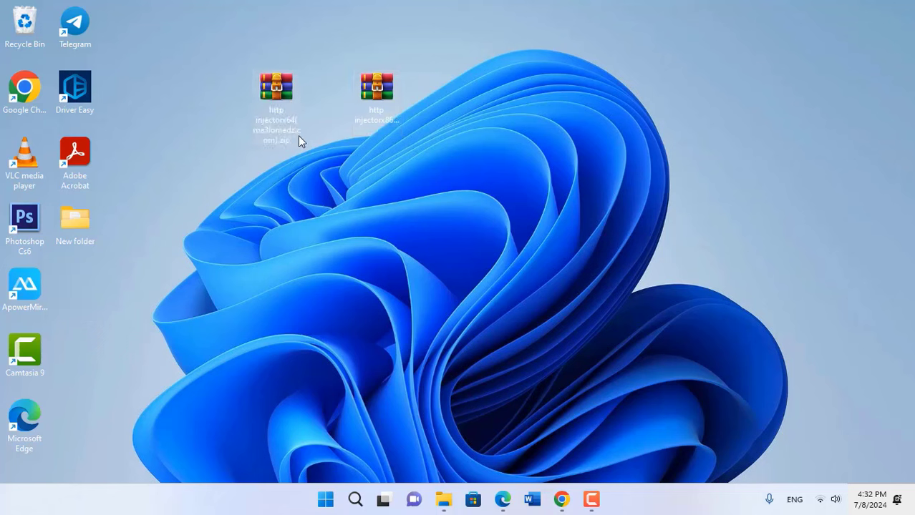
left_click(372, 242)
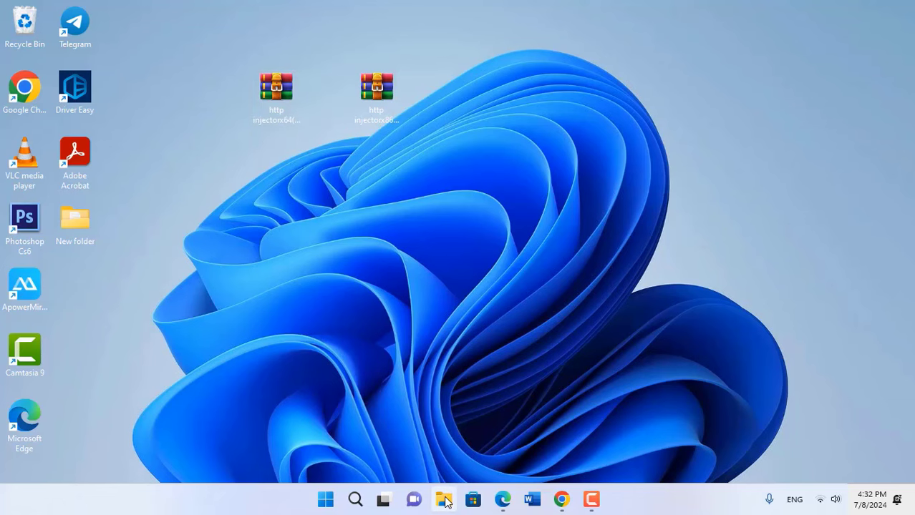
Open the system properties of This PC from File Explorer.
left_click(443, 499)
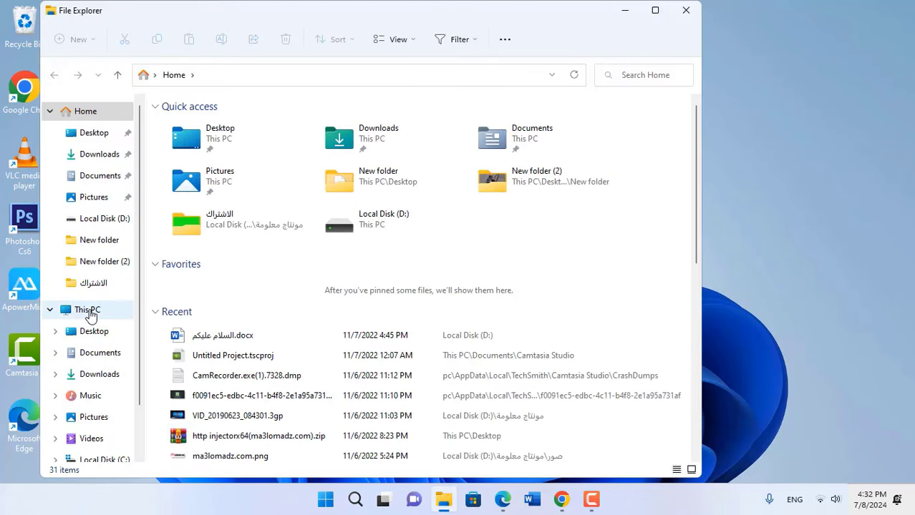
right_click(90, 317)
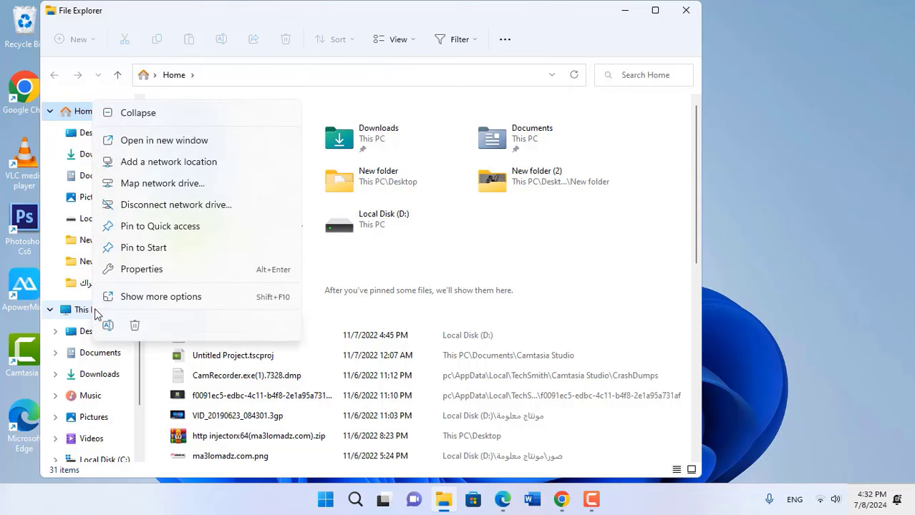
left_click(179, 303)
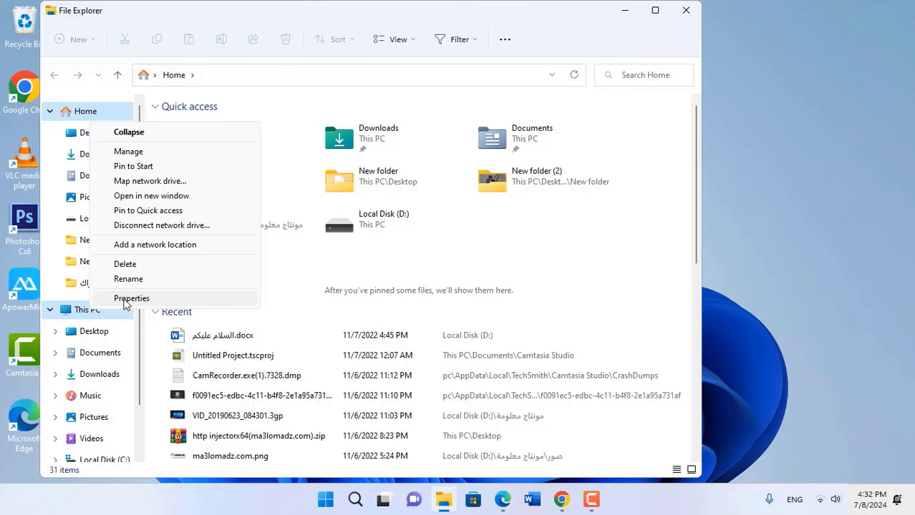
left_click(133, 299)
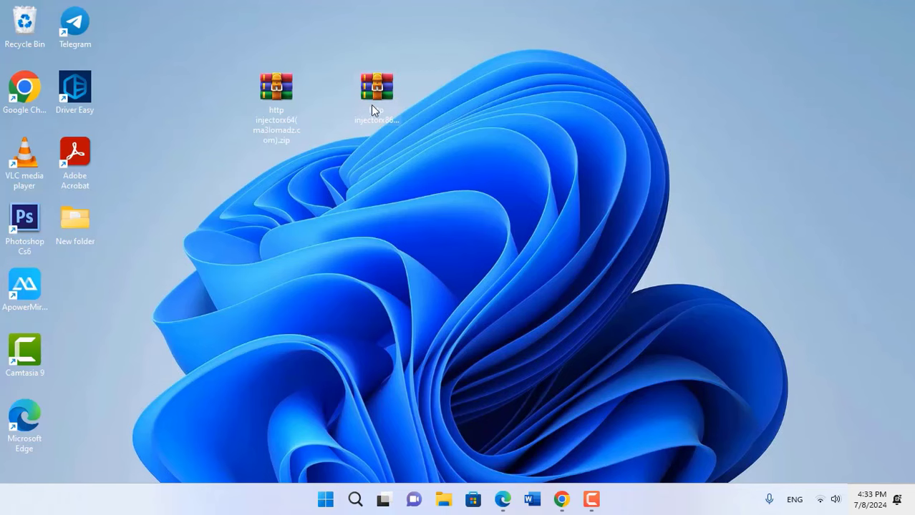
Move the two archives further apart and extract the http injectorx64 archive directly onto the desktop.
left_click_drag(372, 100, 420, 43)
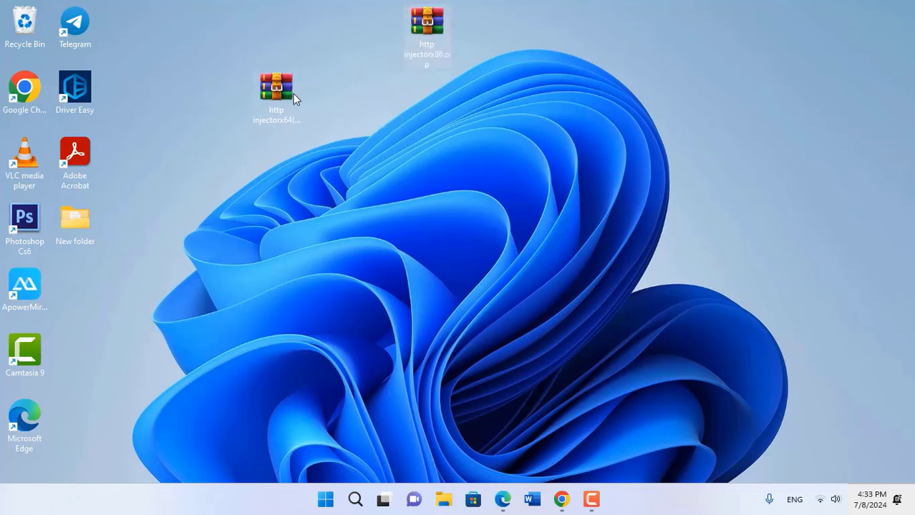
left_click_drag(293, 98, 222, 90)
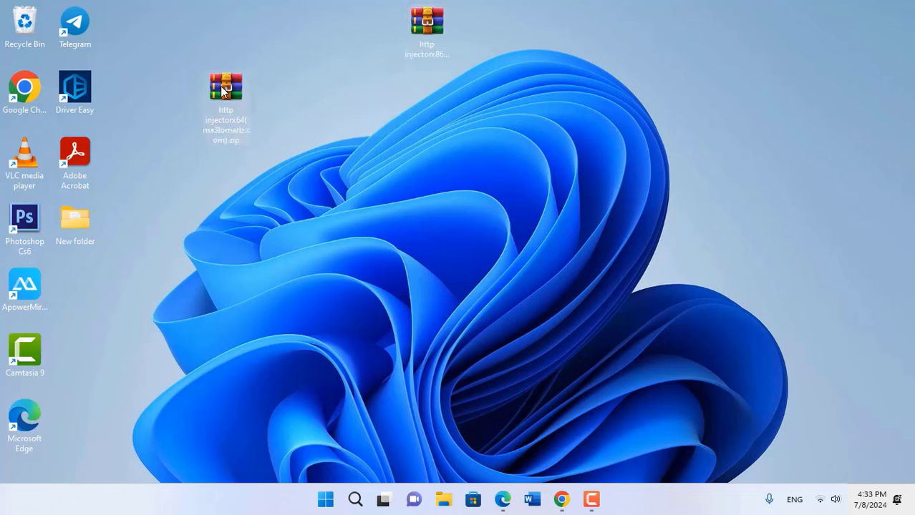
right_click(222, 88)
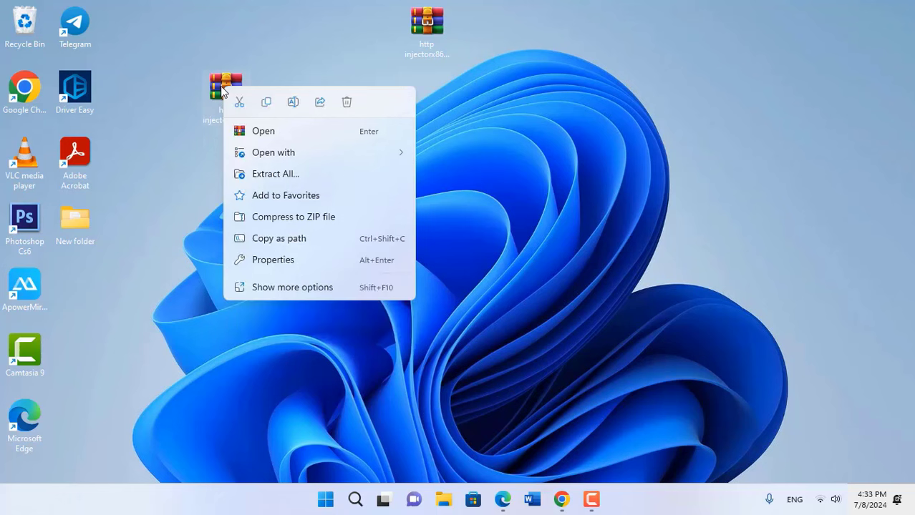
left_click(312, 287)
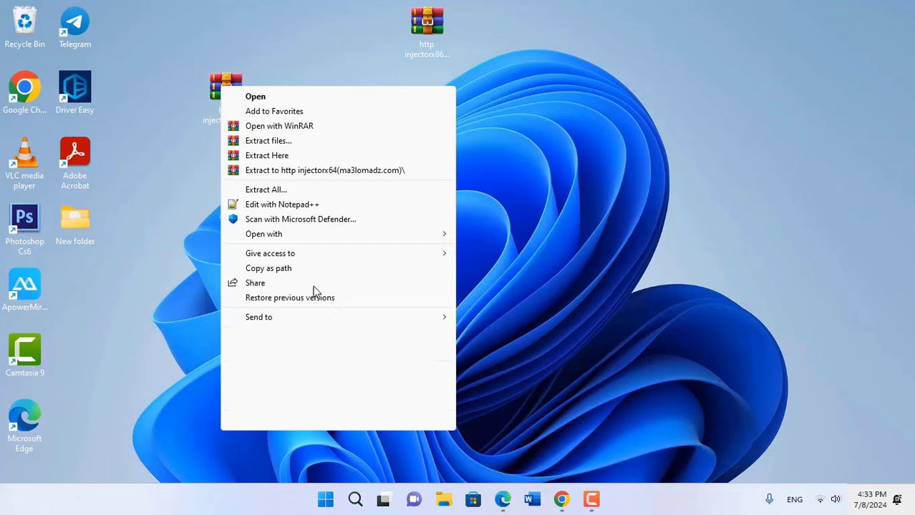
left_click(283, 155)
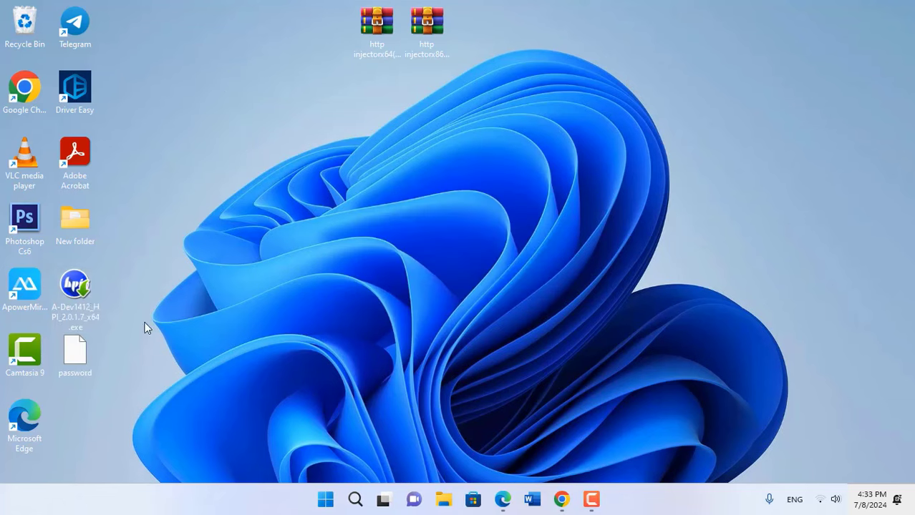
Move the extracted installer and password file to empty desktop space, and open the password file in Notepad.
left_click_drag(86, 297, 259, 64)
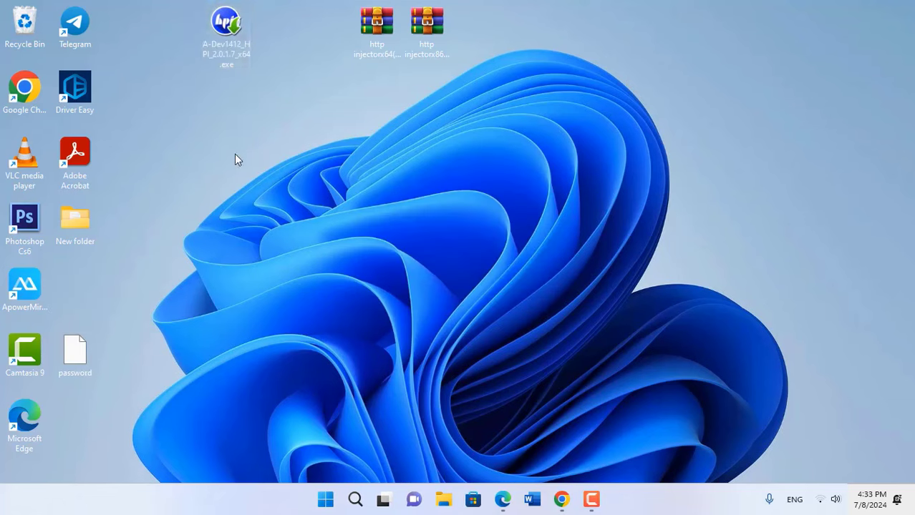
left_click_drag(83, 357, 232, 106)
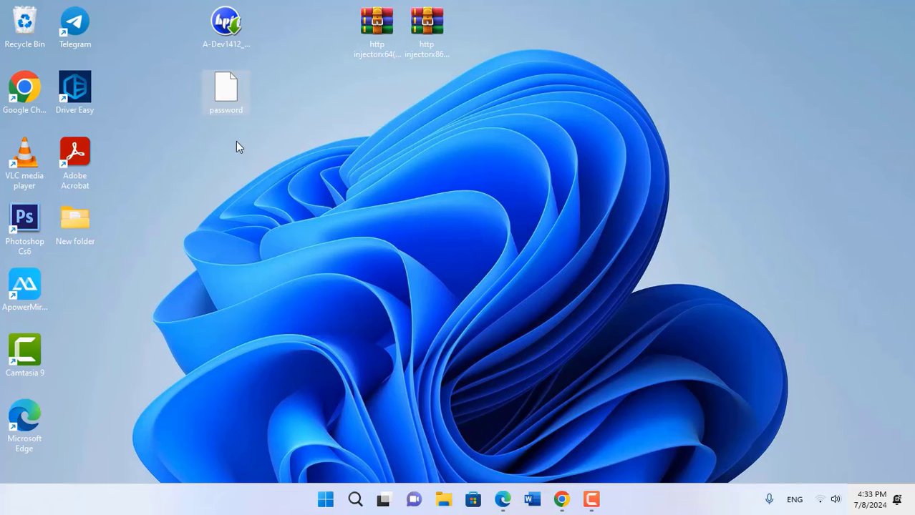
right_click(234, 101)
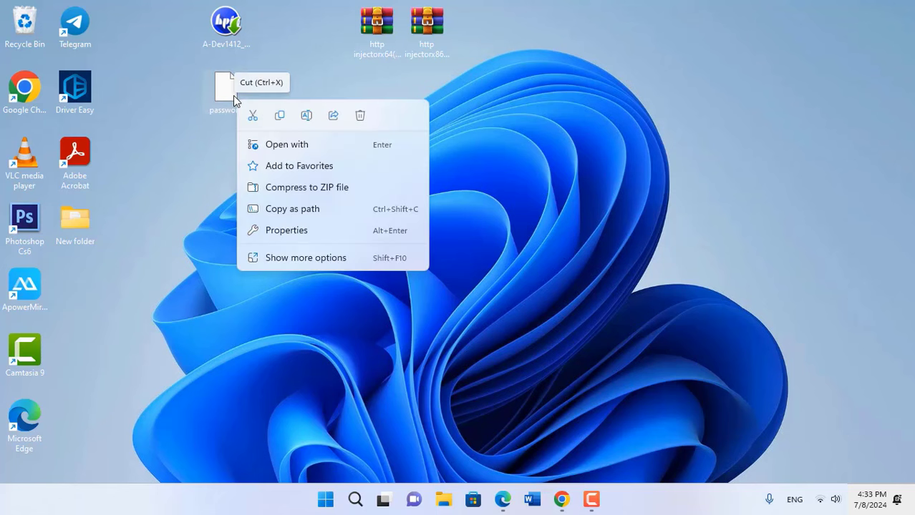
left_click(285, 144)
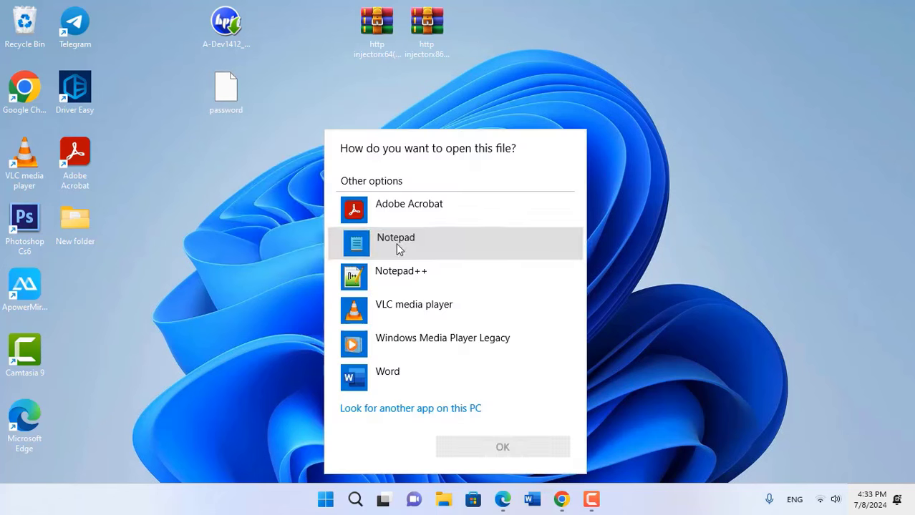
left_click(398, 249)
left_click(502, 446)
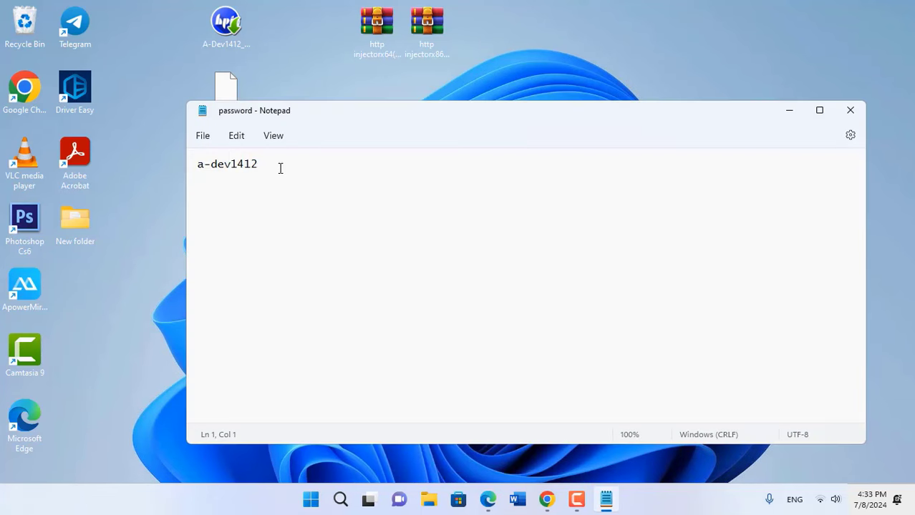
Copy the installation password from the text file and close the file.
left_click_drag(280, 167, 185, 165)
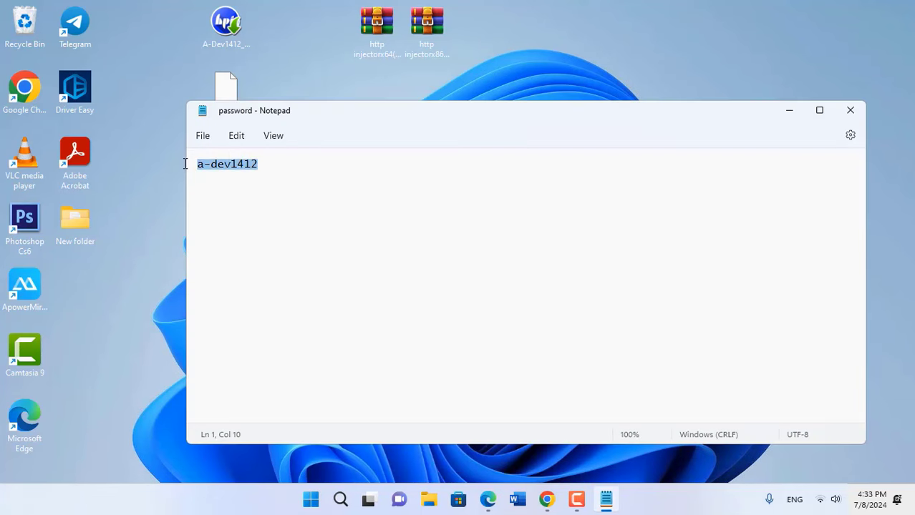
right_click(230, 168)
left_click(287, 237)
left_click(851, 110)
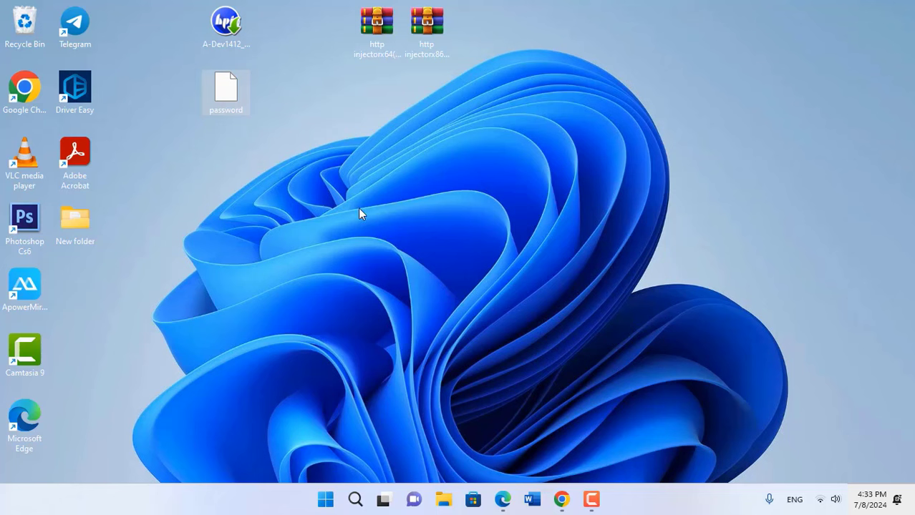
Run the A-Dev1412_HPI_2.0.1.7_x64 installer as administrator and accept its license agreement.
right_click(228, 26)
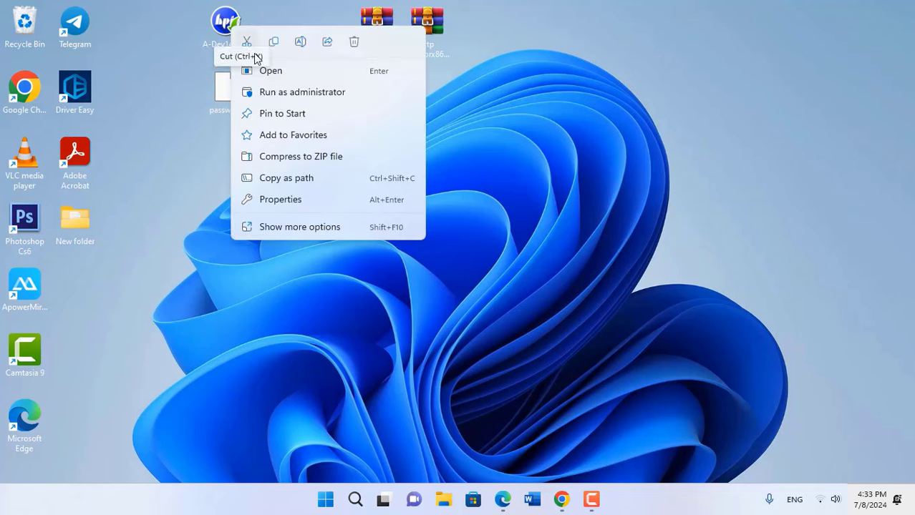
left_click(329, 96)
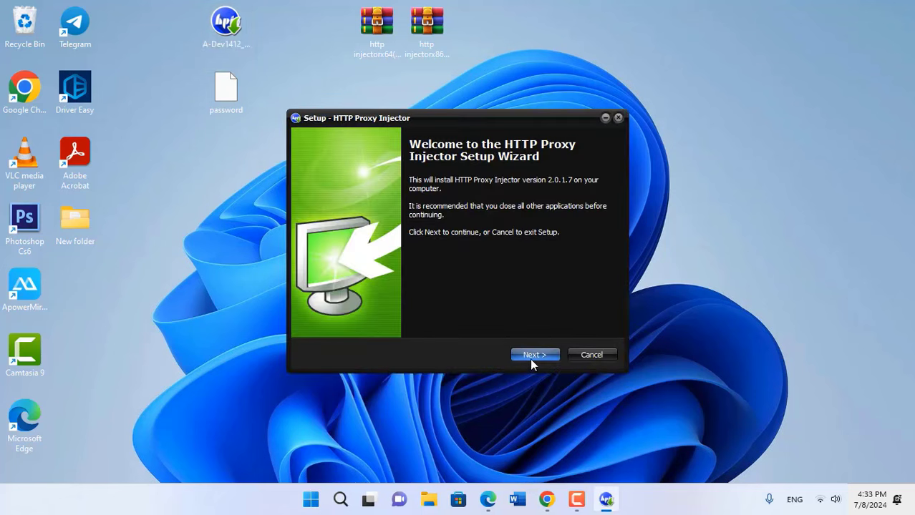
left_click(531, 355)
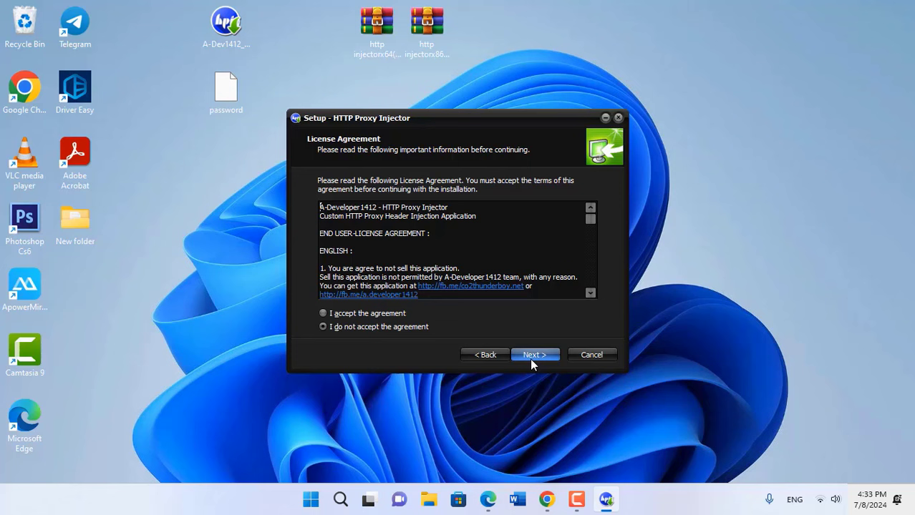
left_click(326, 313)
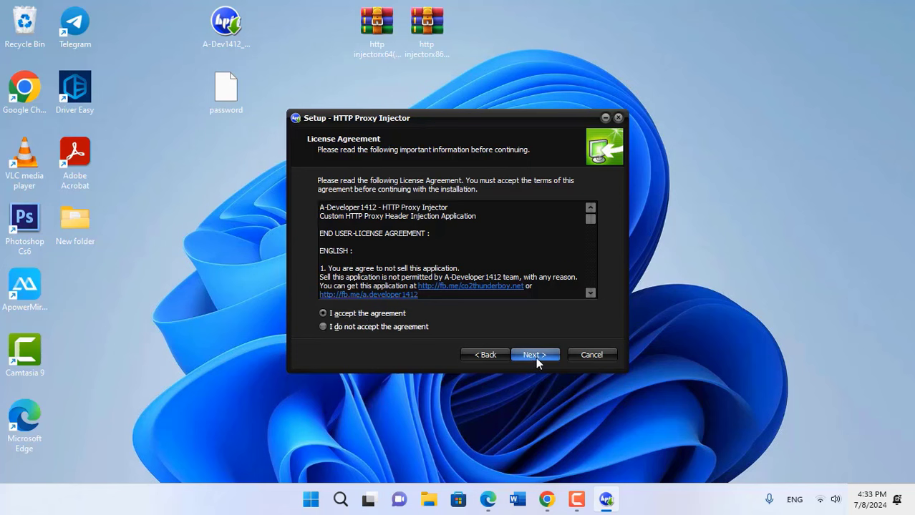
left_click(539, 357)
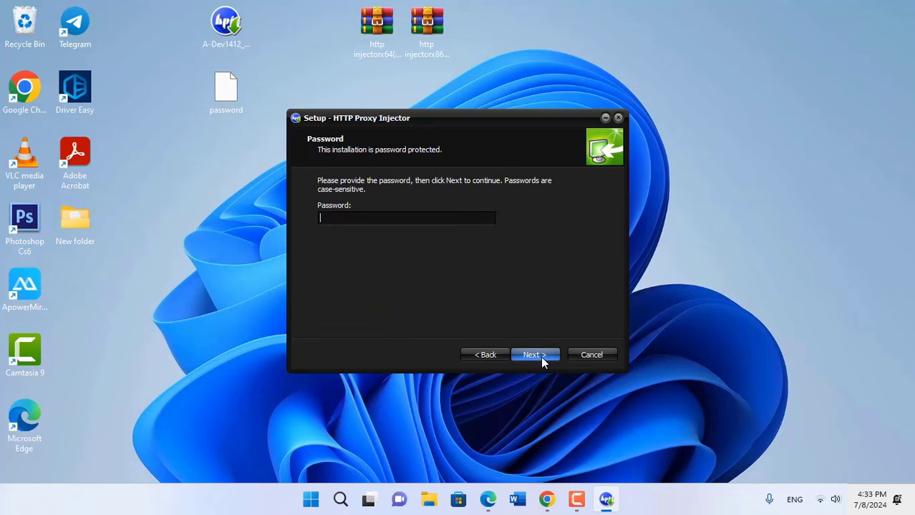
Paste the installation password and install HTTP Proxy Injector with the desktop and Quick Launch shortcuts.
right_click(345, 221)
left_click(370, 279)
left_click(536, 355)
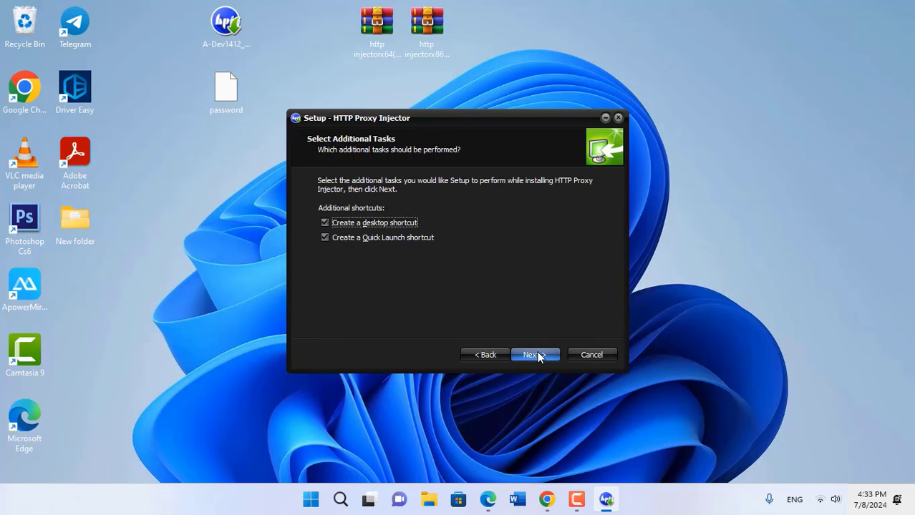
left_click(538, 356)
left_click(538, 356)
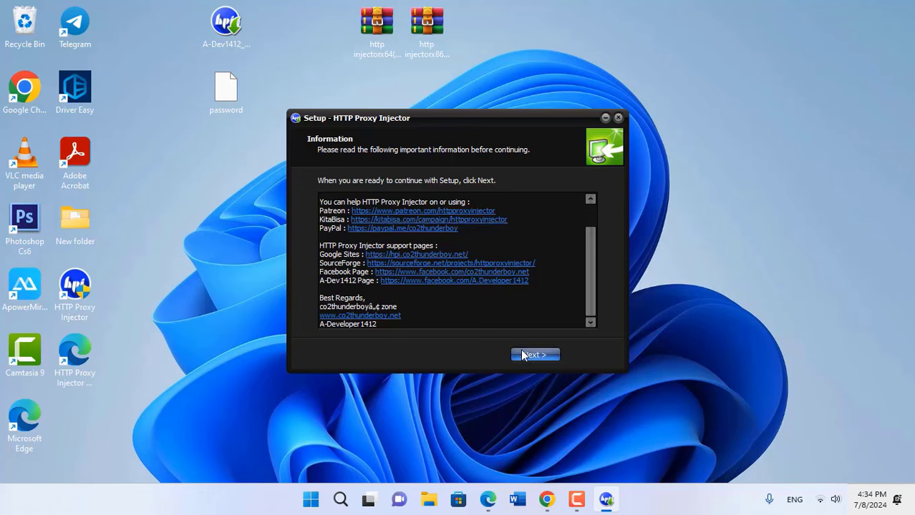
Finish the setup wizard and close the file verification window.
left_click(533, 354)
left_click(535, 355)
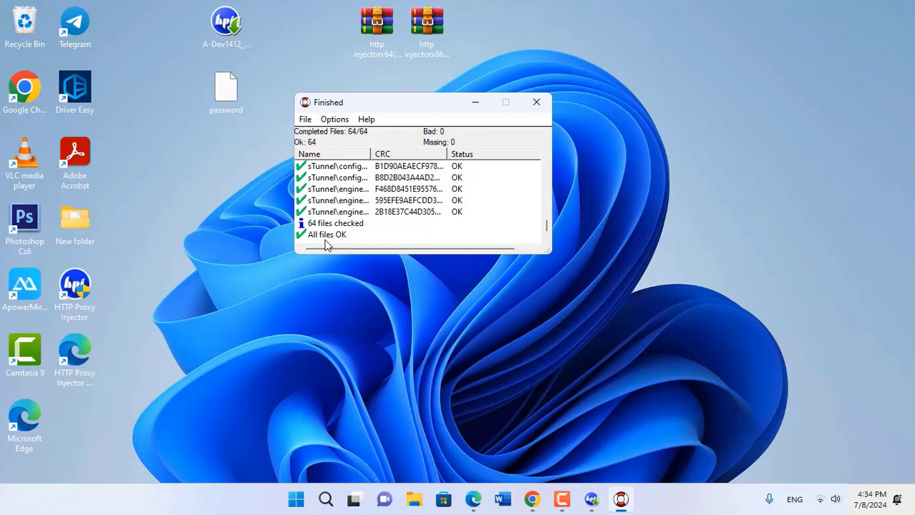
key("alt+F4")
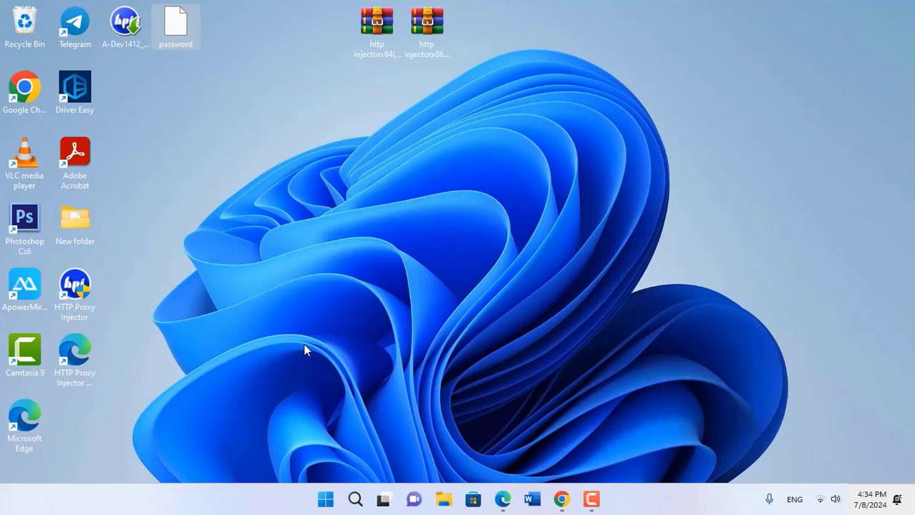
Launch HTTP Proxy Injector and set the payload generator to method GET with the X-Online-Host, Keep-Alive and User-Agent headers.
mouse_move(63, 292)
left_mouse_down()
mouse_move(114, 289)
mouse_move(71, 290)
left_mouse_up()
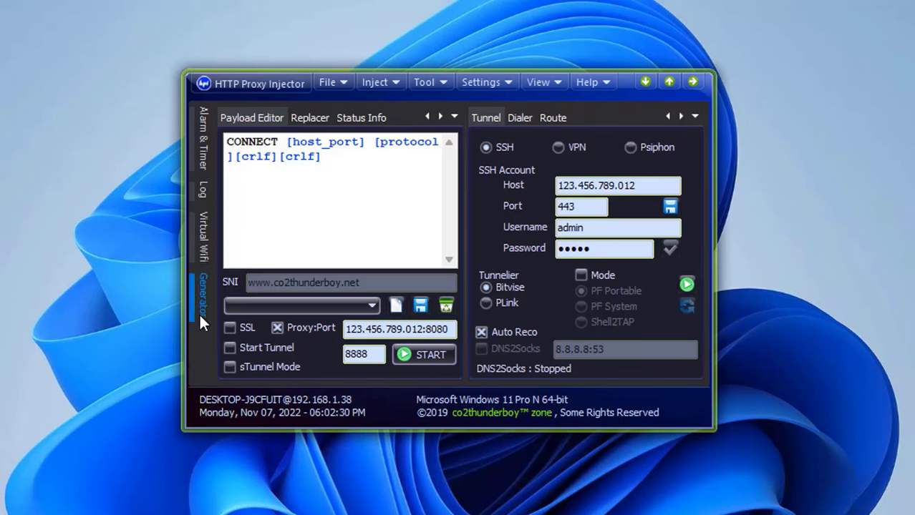
left_click(213, 297)
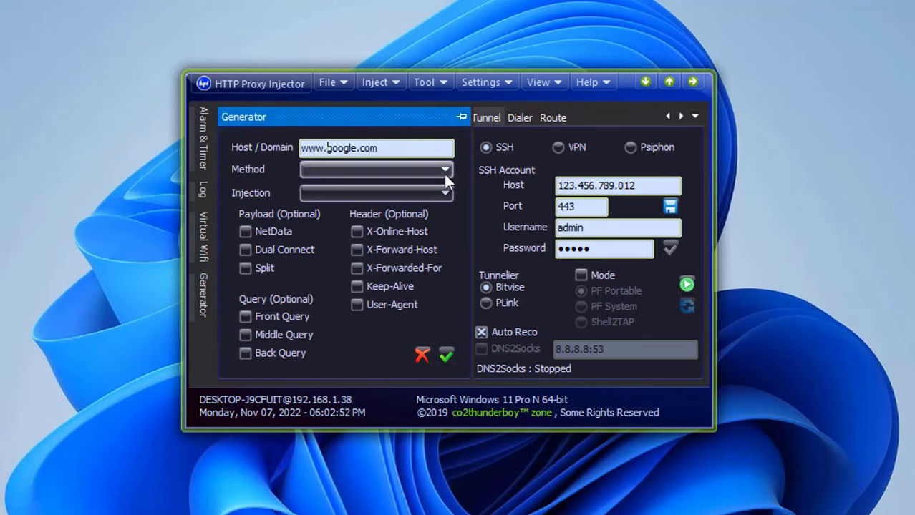
left_click(445, 172)
left_click(374, 187)
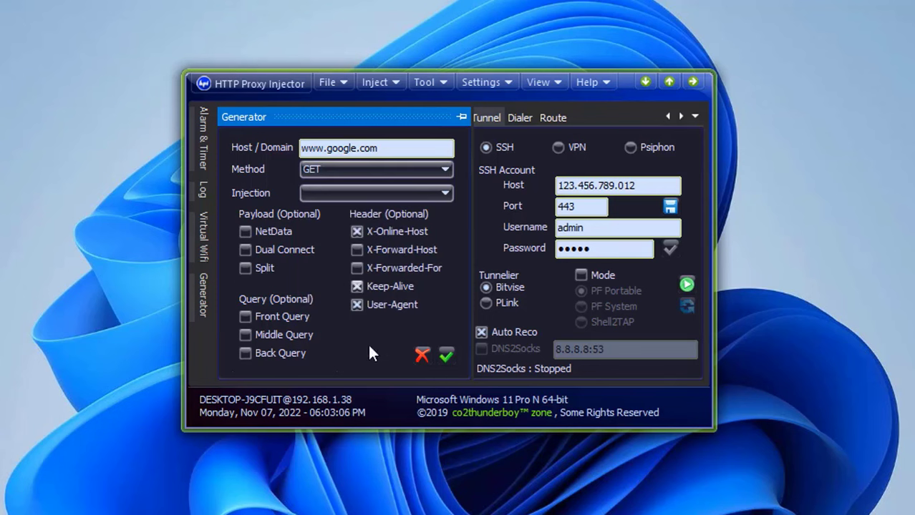
Set the injection type to Front Injection and generate the payload.
left_click(442, 192)
left_click(442, 193)
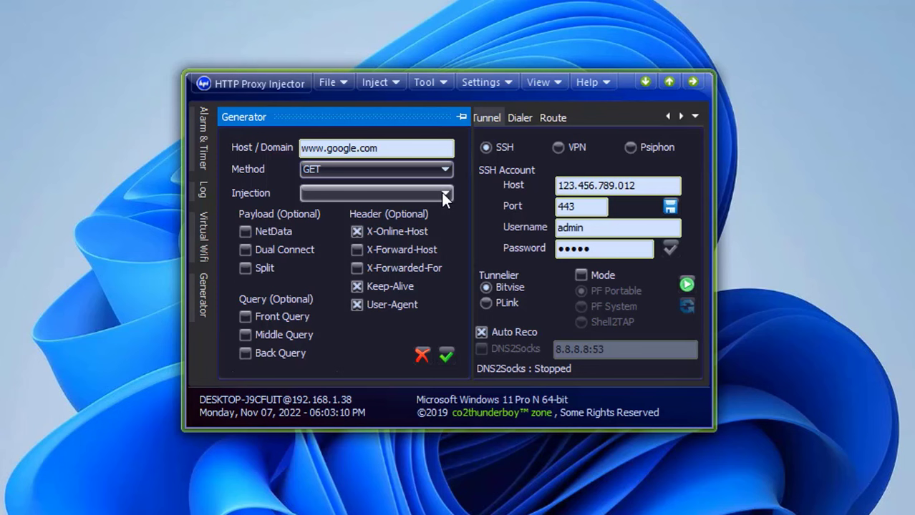
left_click(383, 193)
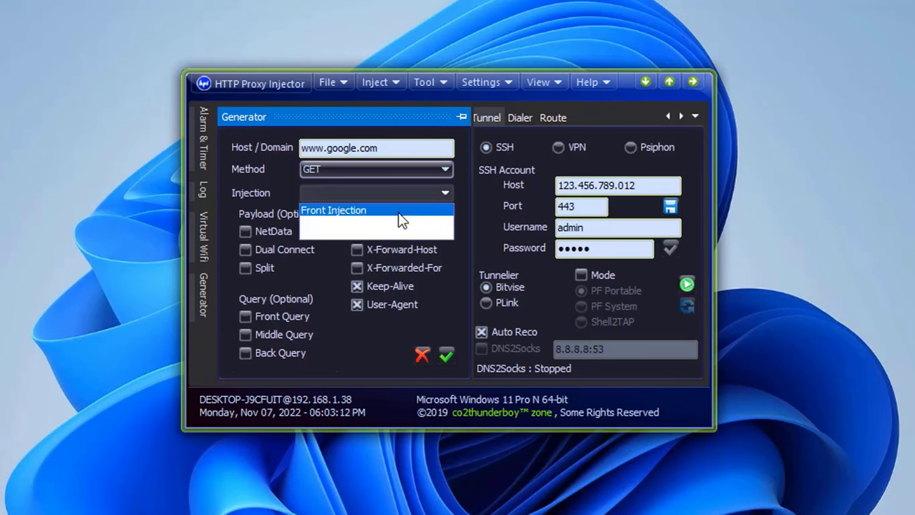
left_click(399, 212)
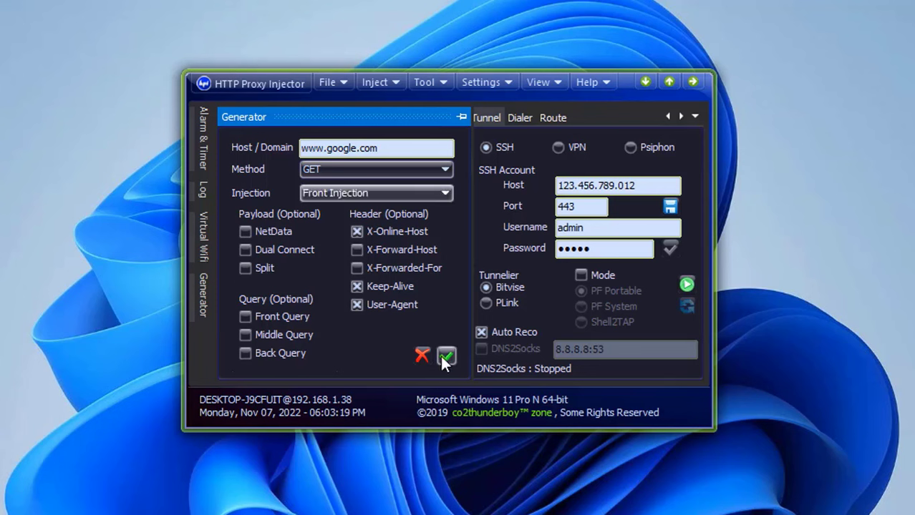
left_click(446, 356)
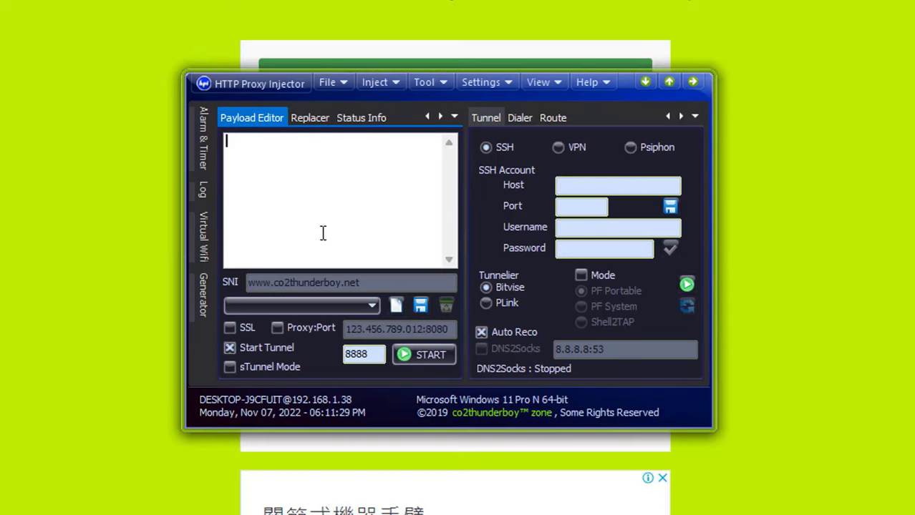
Paste the generated payload into the empty Payload Editor.
right_click(256, 149)
left_click(302, 263)
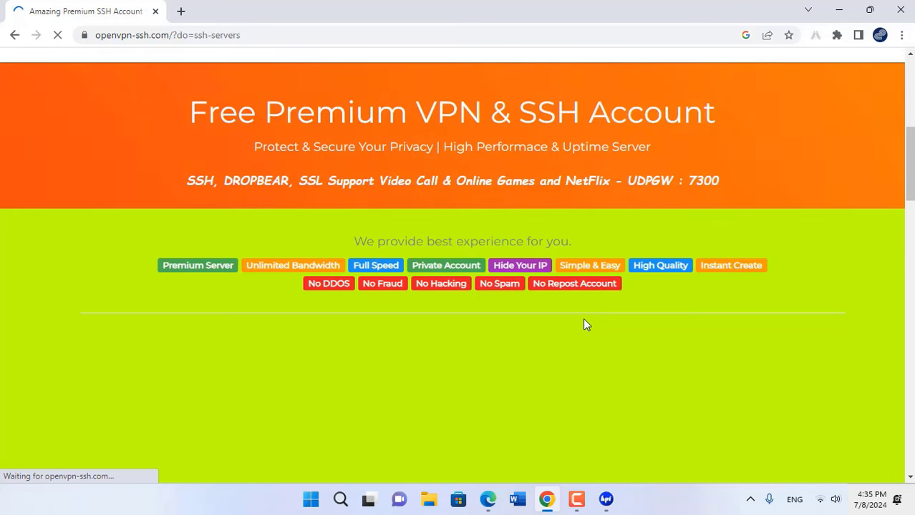
On the openvpn-ssh.com server list in Chrome, start creating an SSH account on the SINGAPORE (SSH, DROPBEAR, SSL) server.
scroll(584, 325, "down", 8)
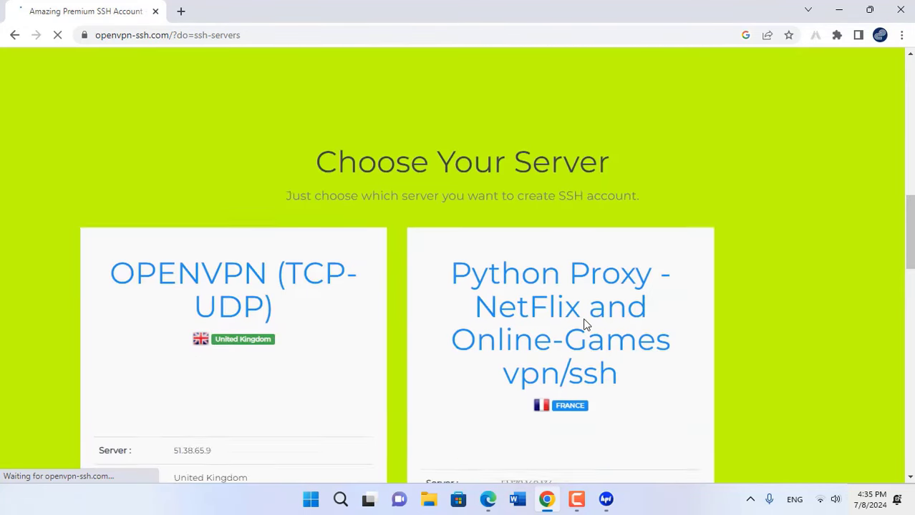
scroll(584, 325, "down", 8)
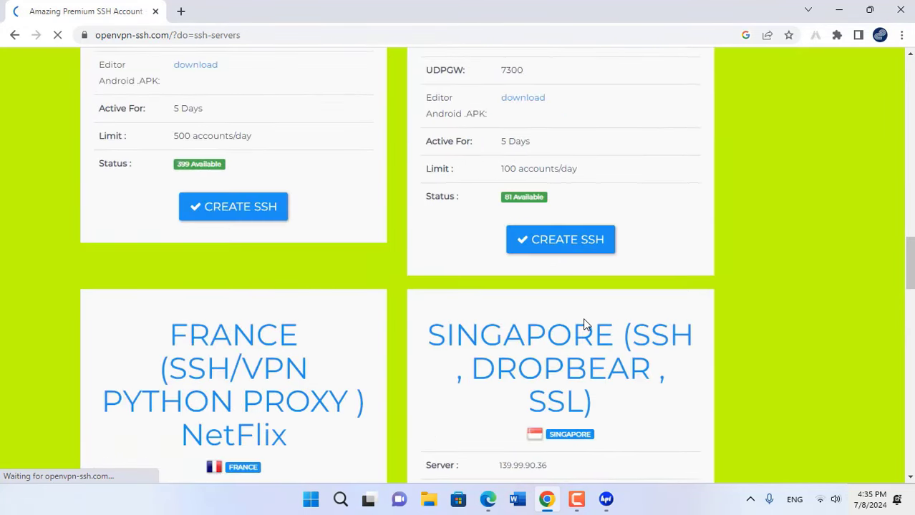
scroll(584, 322, "down", 2)
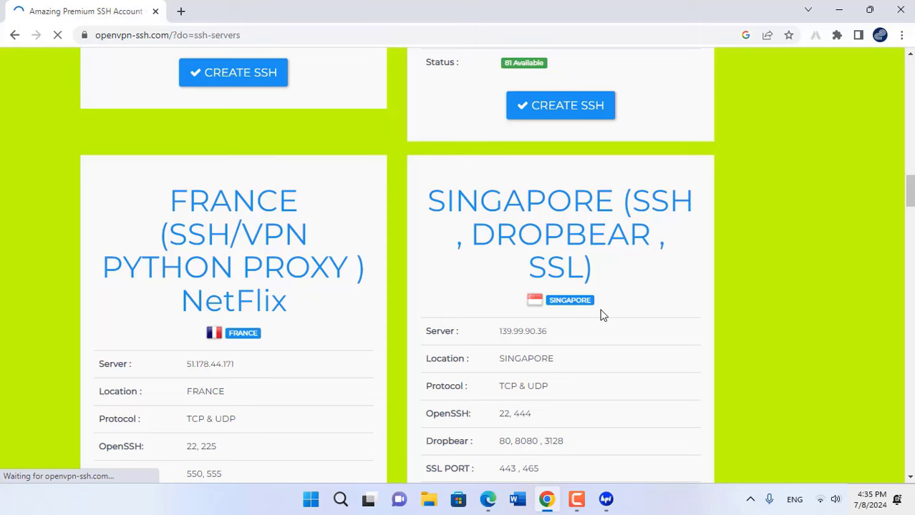
scroll(601, 315, "down", 5)
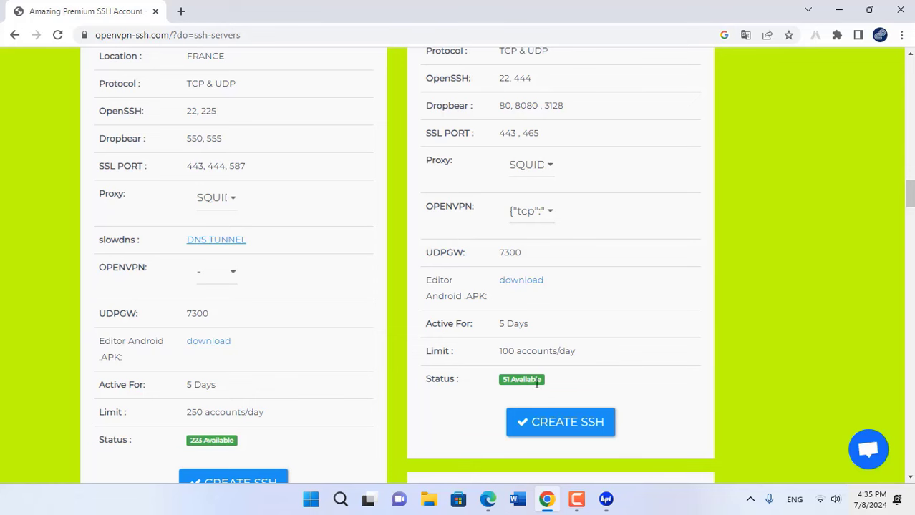
left_click(558, 422)
Create the SSH account with username user1, entering the account password and completing the I'm not a robot check.
type("us")
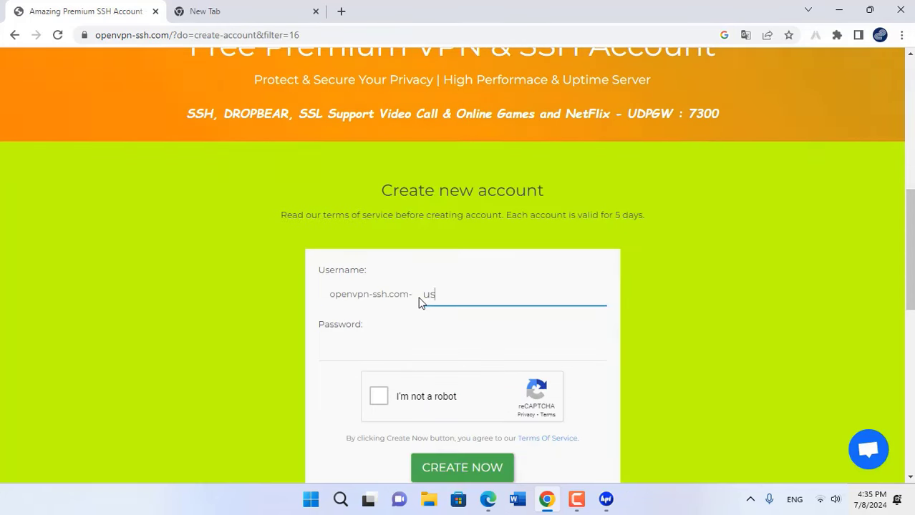
type("er1")
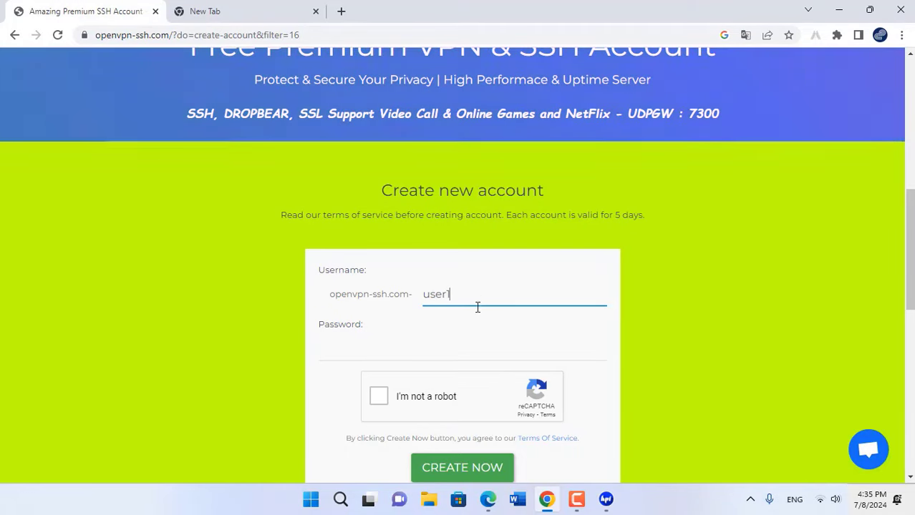
left_click(427, 352)
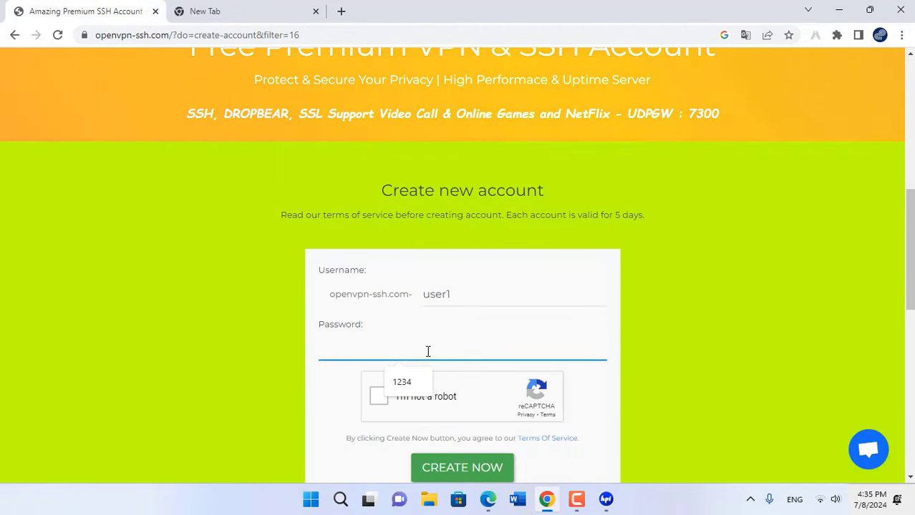
type("5555")
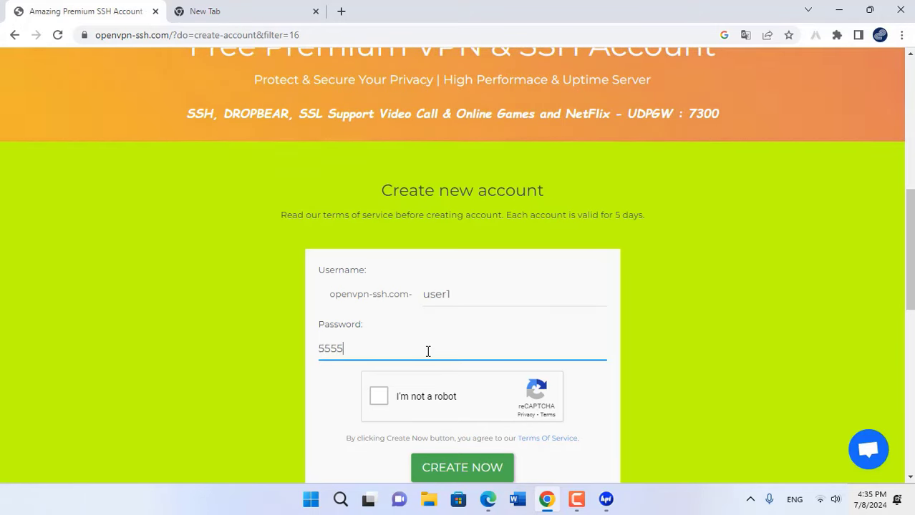
scroll(580, 349, "down", 2)
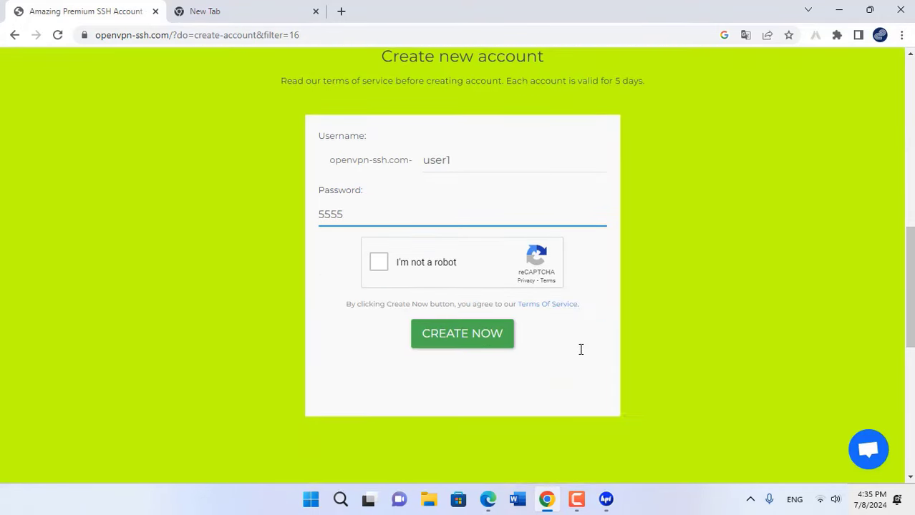
left_click(378, 263)
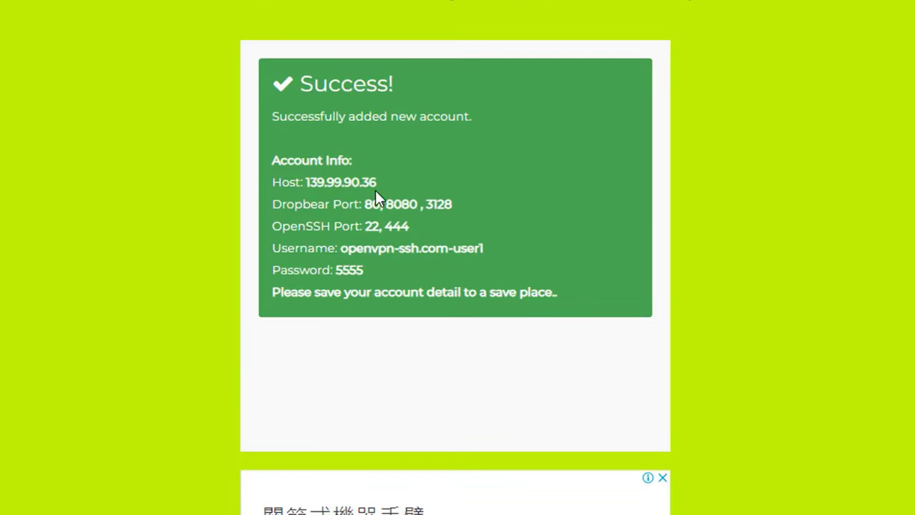
Copy the host 139.99.90.36 from the account info and paste it as the SSH host in HTTP Proxy Injector.
left_click_drag(377, 183, 306, 183)
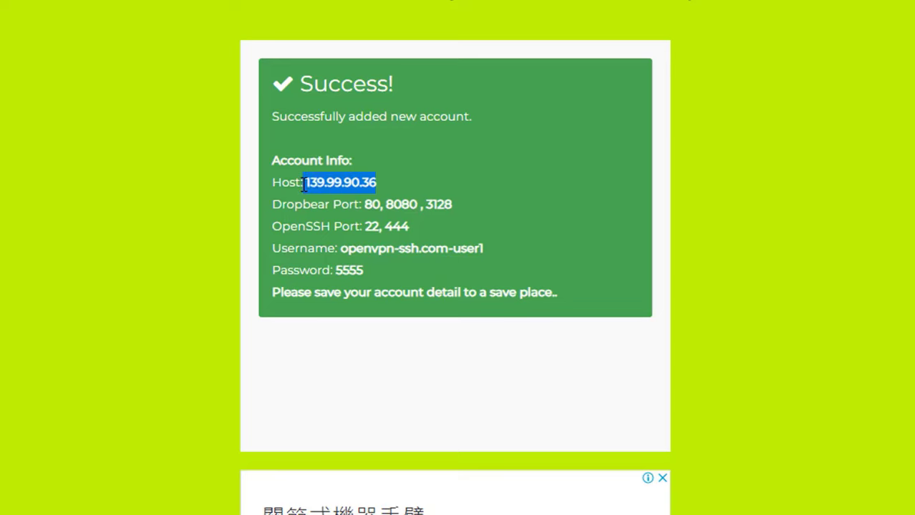
right_click(312, 184)
left_click(355, 209)
key("alt+Tab")
left_click(574, 184)
right_click(574, 184)
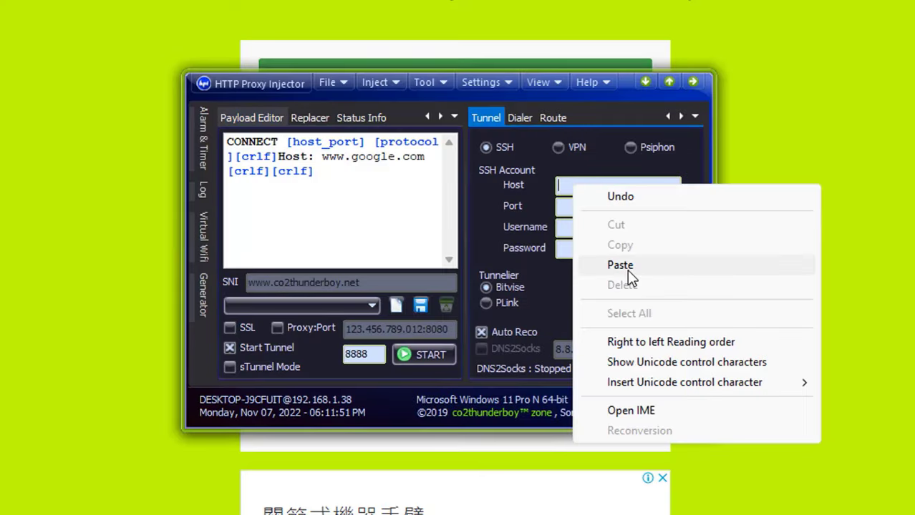
left_click(627, 269)
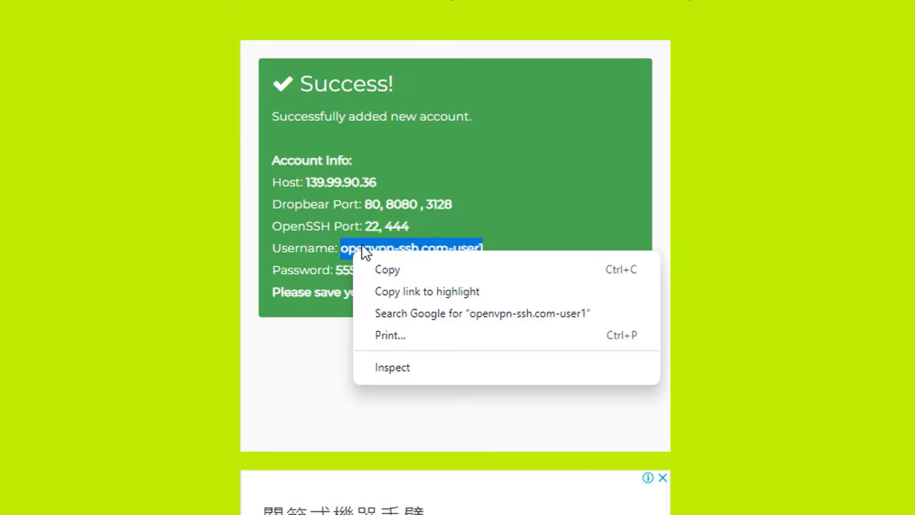
Copy the username openvpn-ssh.com-user1 from the account info into the injector's SSH username and enter the account password.
left_click(383, 267)
left_click(637, 494)
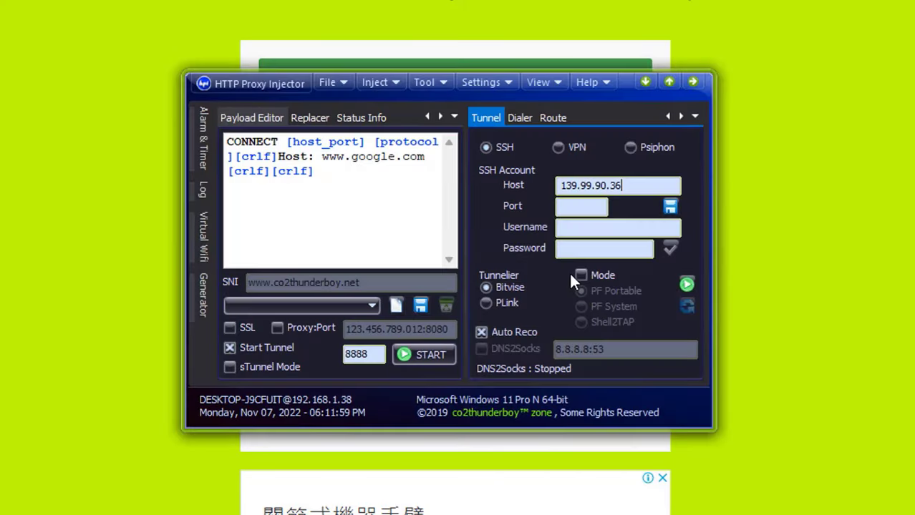
left_click(582, 229)
right_click(582, 229)
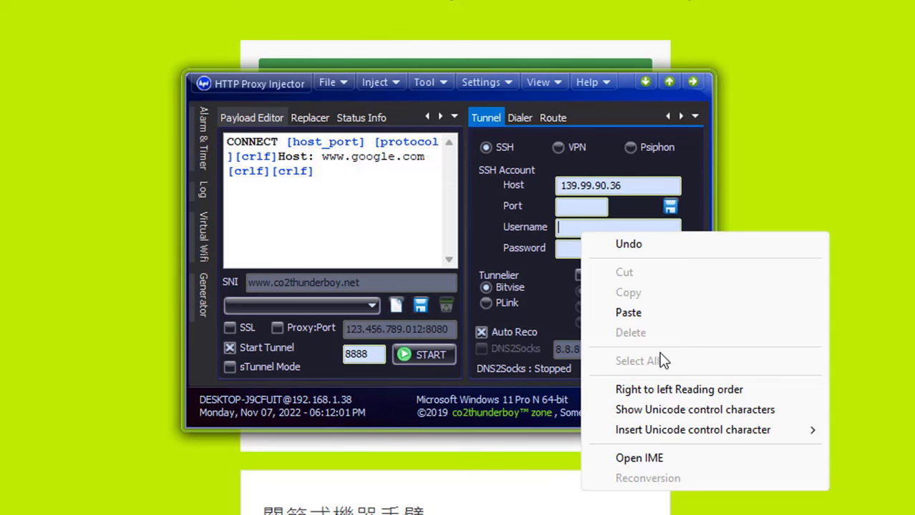
left_click(625, 312)
left_click(580, 249)
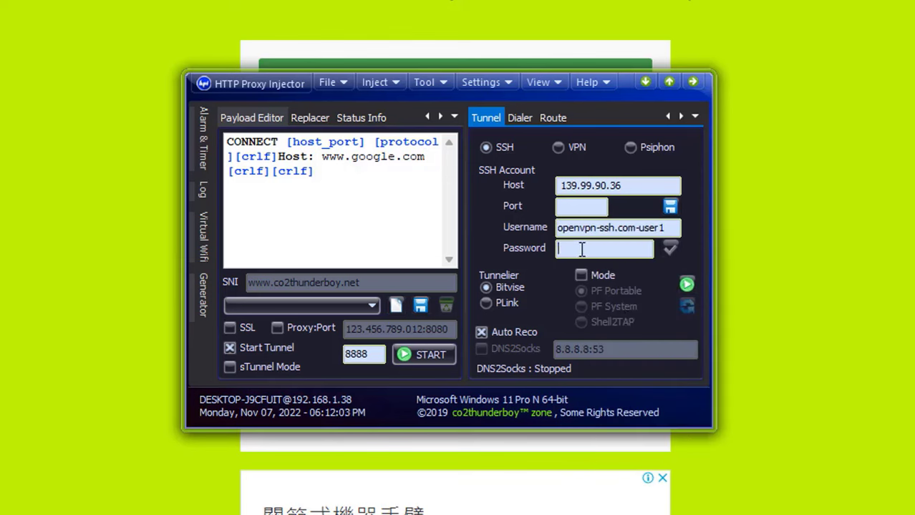
type("••55")
Copy the first Dropbear port from the account info and set the injector's SSH port to 80.
left_click(594, 466)
left_click_drag(382, 205, 368, 206)
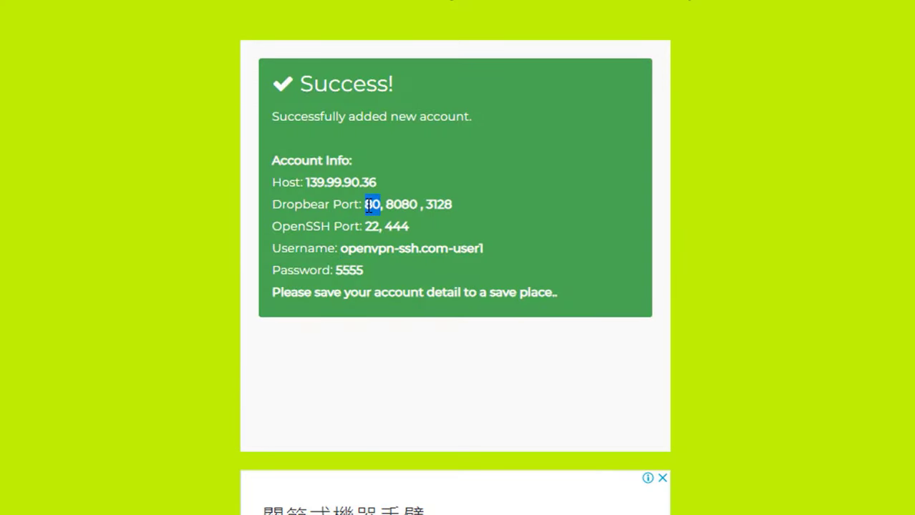
right_click(368, 206)
left_click(411, 222)
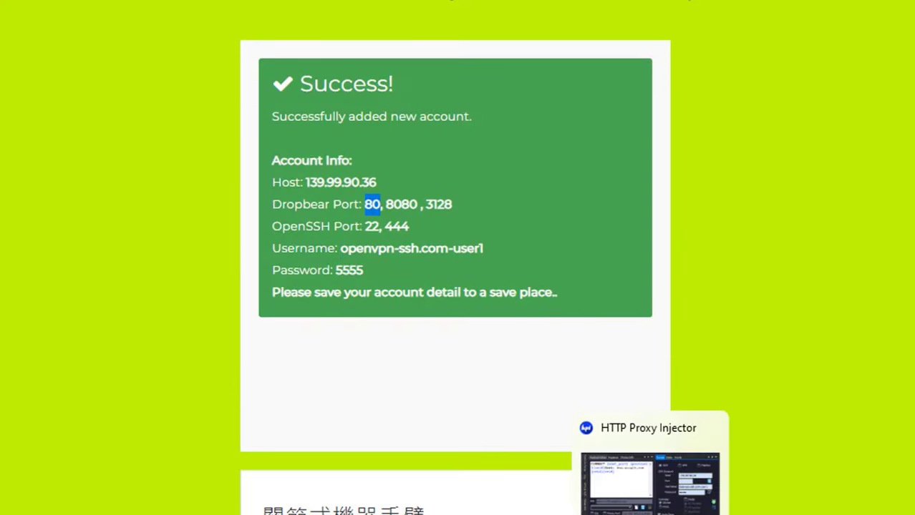
left_click(650, 484)
left_click(579, 205)
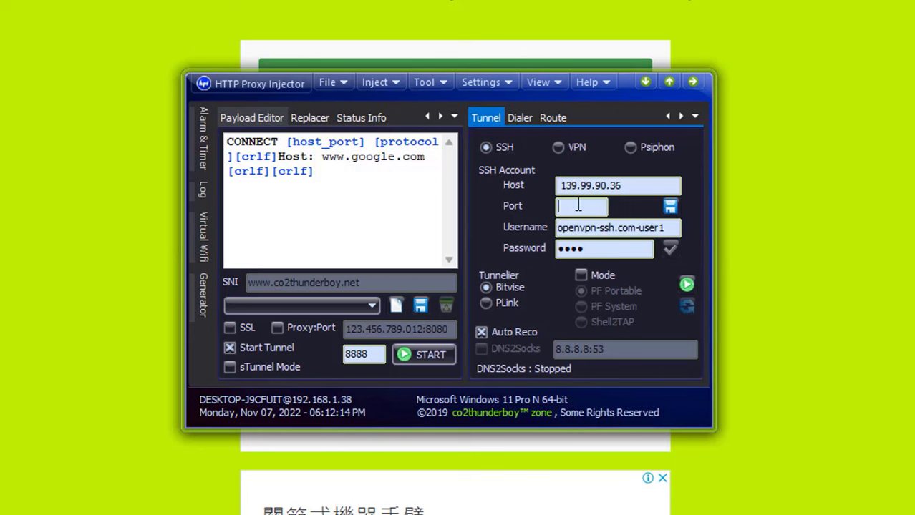
type("80")
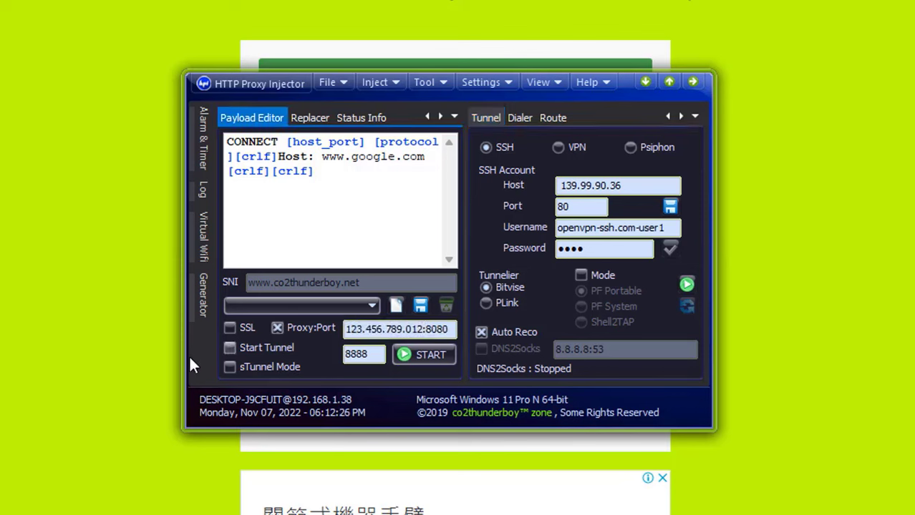
Start the injector with Proxy:Port disabled and Start Tunnel enabled, and allow its access through Windows Defender Firewall on public networks.
left_click(279, 330)
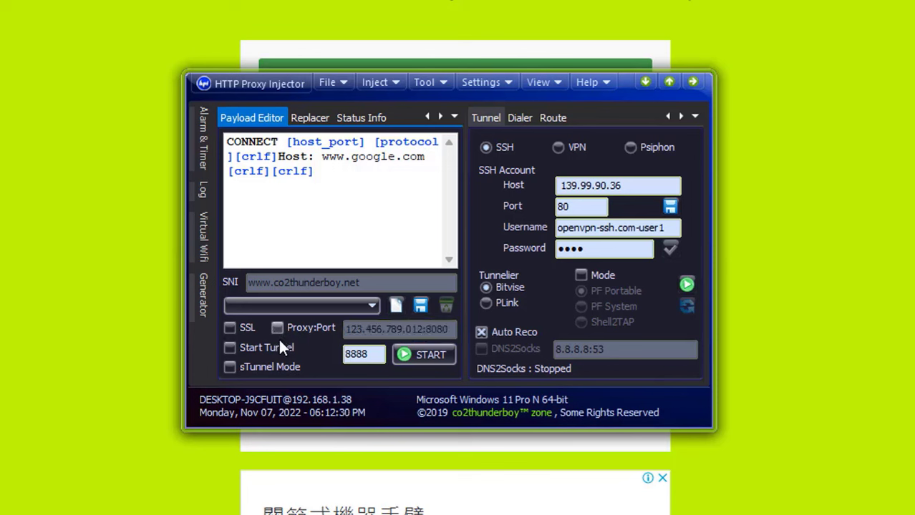
left_click(229, 348)
left_click(426, 353)
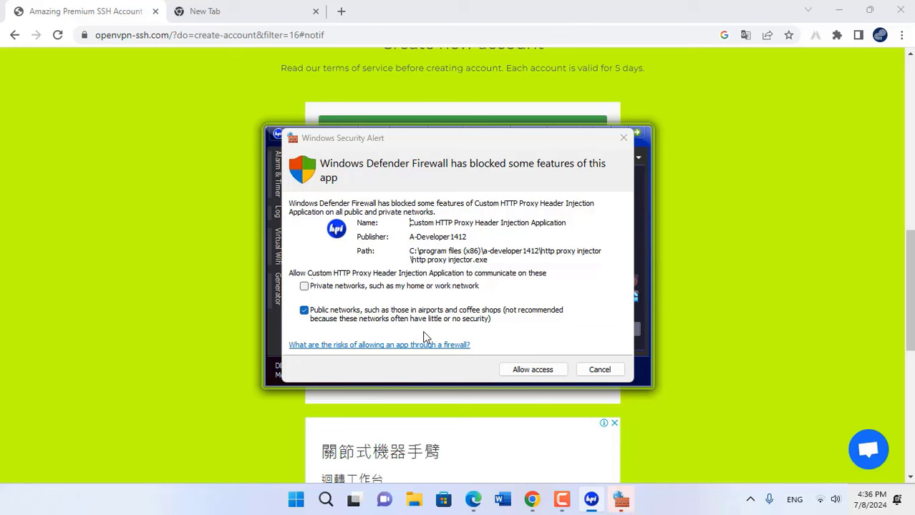
left_click(532, 371)
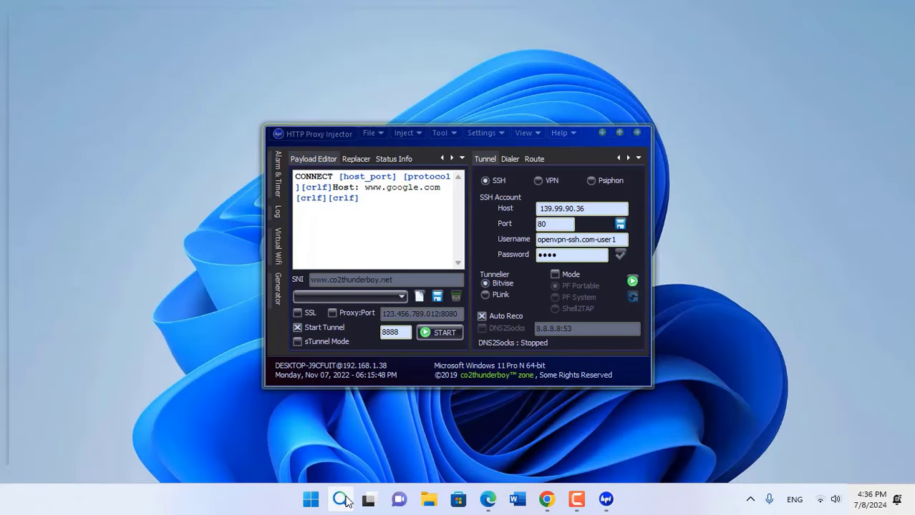
Find Control Panel through Windows search and open its Network and Sharing Center.
left_click(341, 500)
type("con")
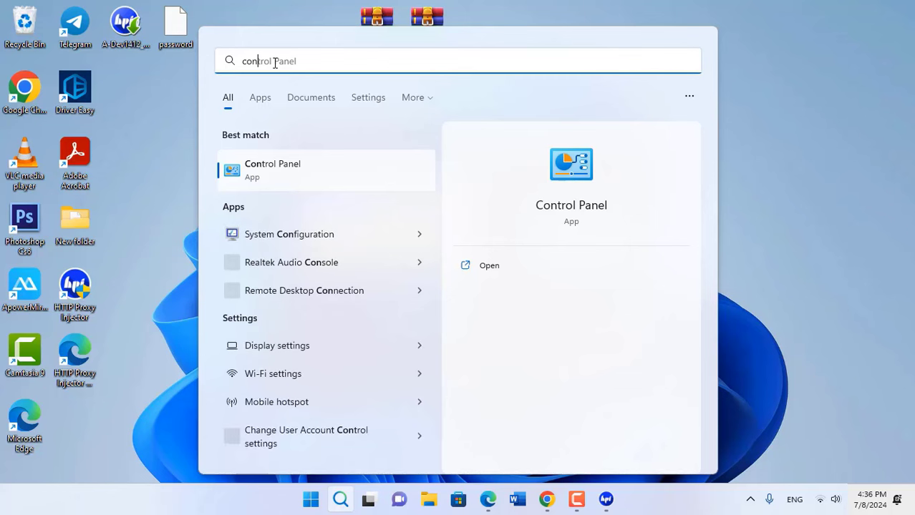
left_click(304, 185)
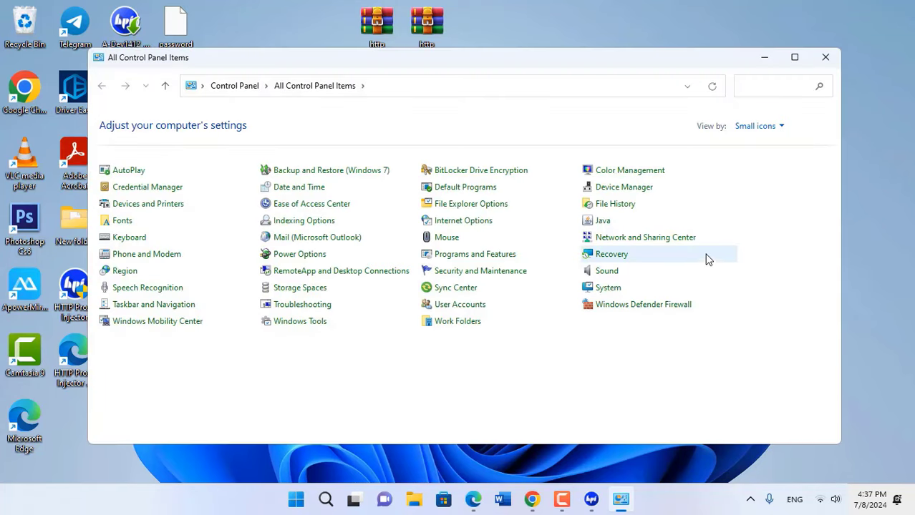
left_click(674, 244)
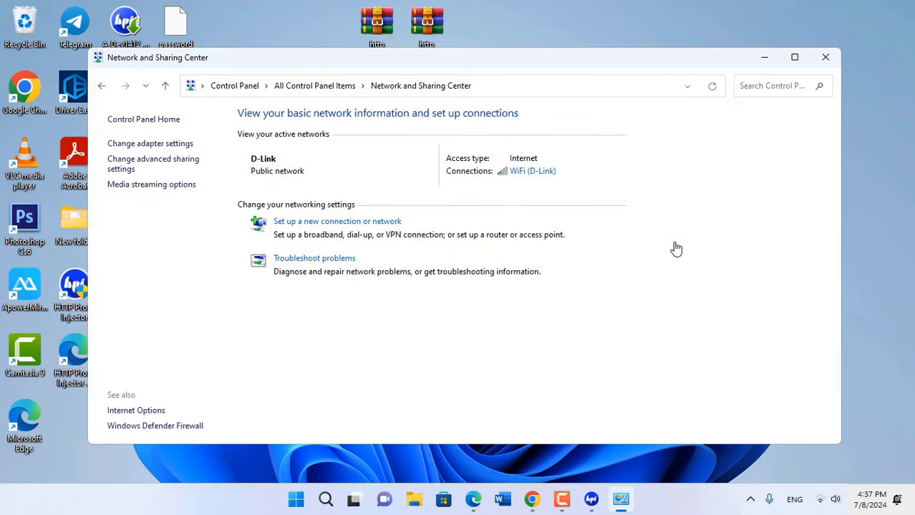
Open the LAN settings of the Internet Options connections and enable the use of a proxy server for the LAN.
left_click(148, 415)
left_click(279, 142)
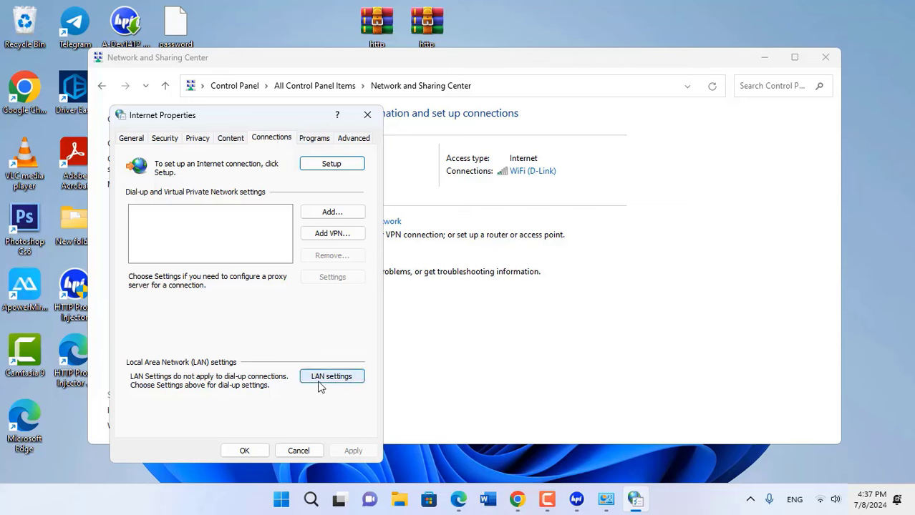
left_click(340, 385)
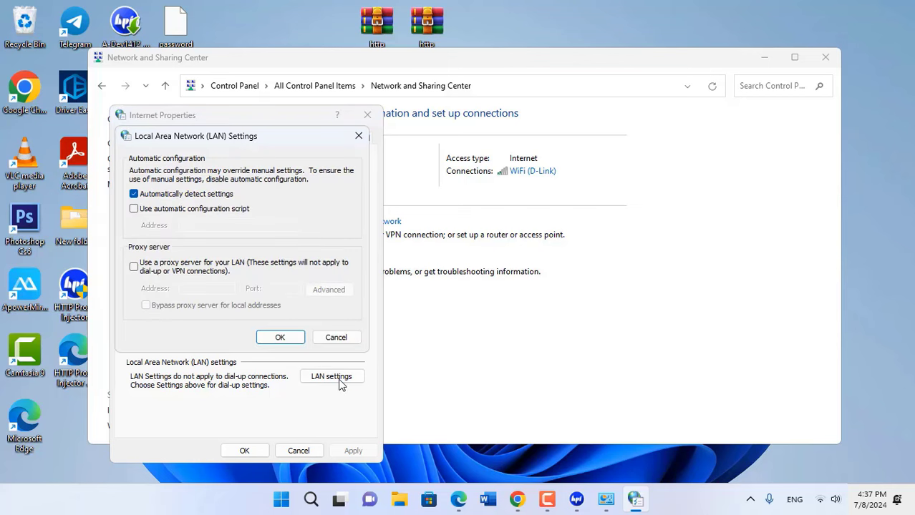
left_click(133, 266)
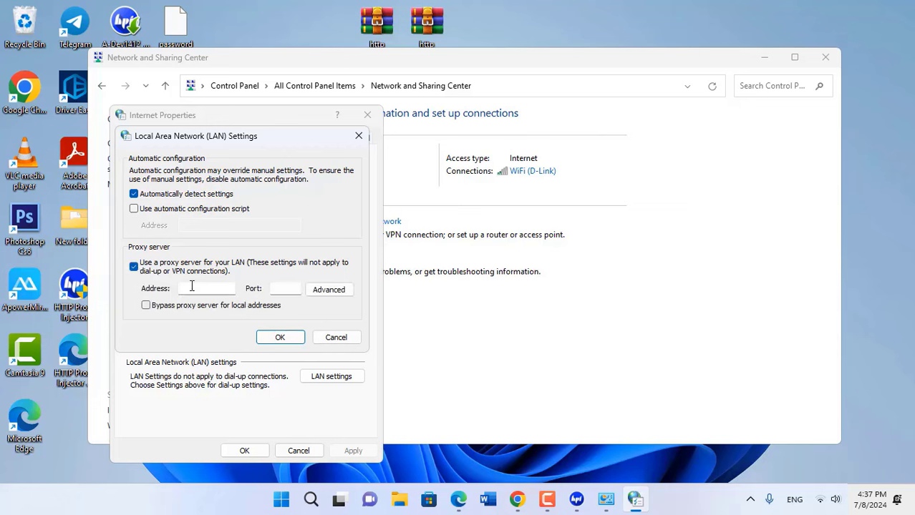
In the advanced proxy settings, set the HTTP proxy to 127.0.0.1 port 1080 for all protocols and confirm all dialogs.
left_click(328, 290)
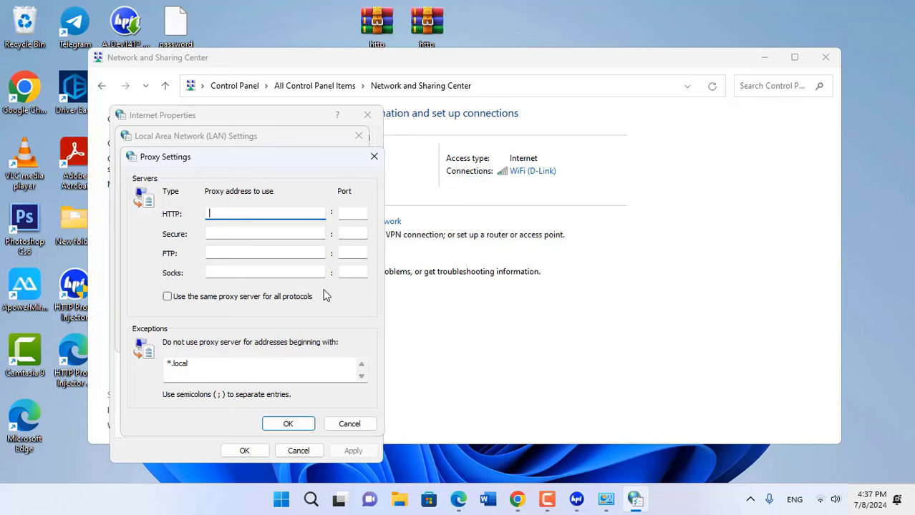
type("127.0.0.1")
left_click(348, 215)
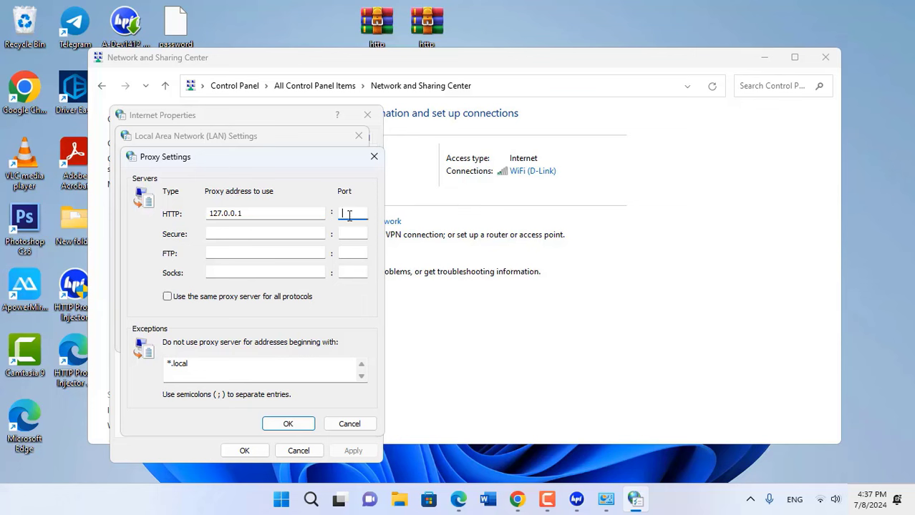
type("1080")
left_click(169, 298)
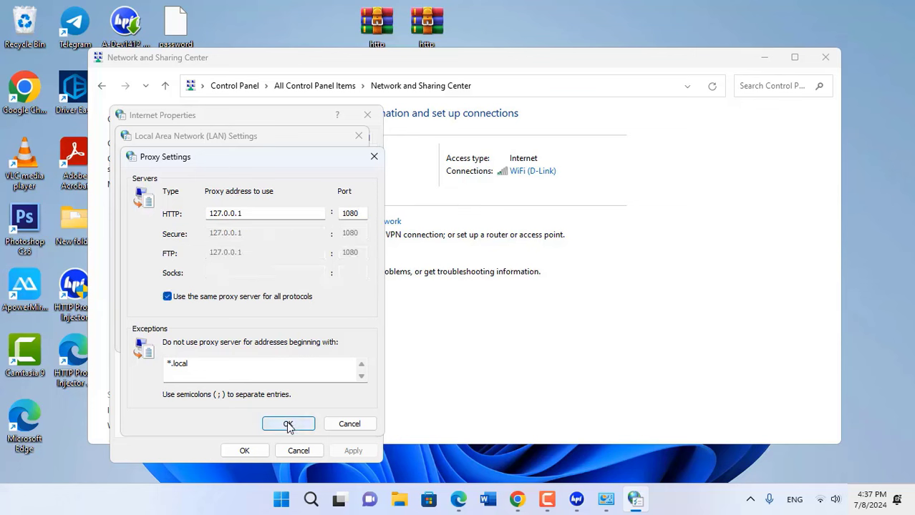
left_click(287, 425)
left_click(280, 337)
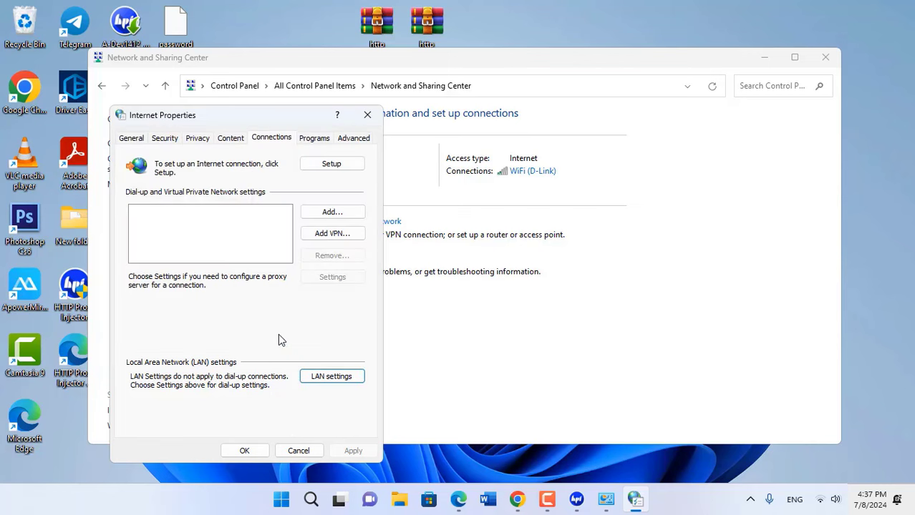
left_click(245, 451)
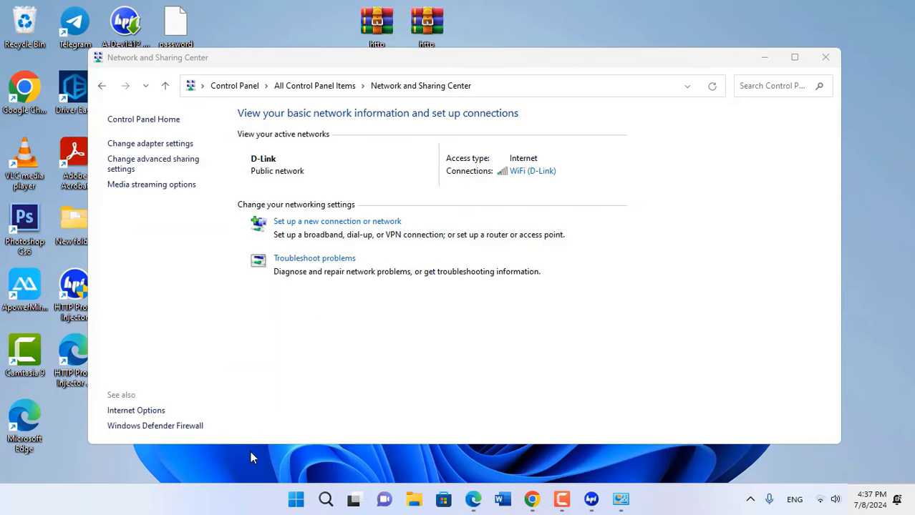
Close the Network and Sharing Center, search Google in Chrome for "whate is my ip address", and check the public IP on whatismyipaddress.com.
left_click(823, 59)
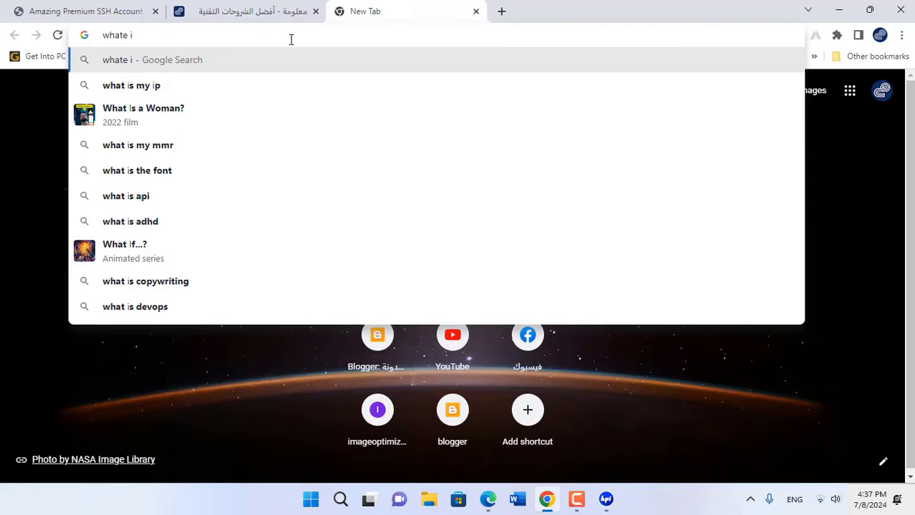
type("s")
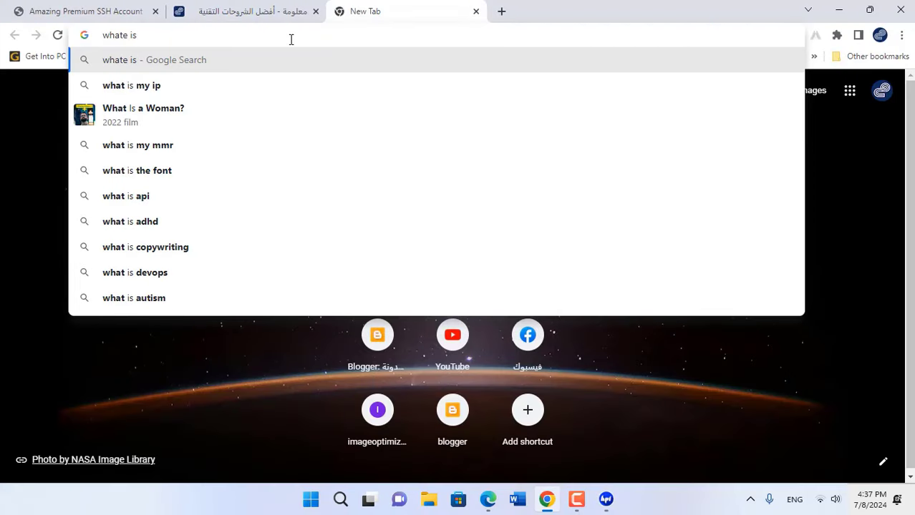
type(" my ip address")
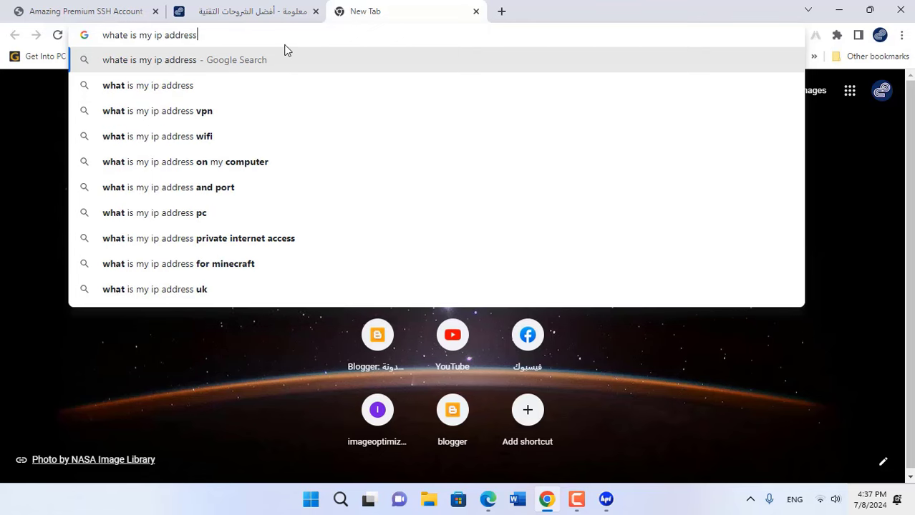
key("Return")
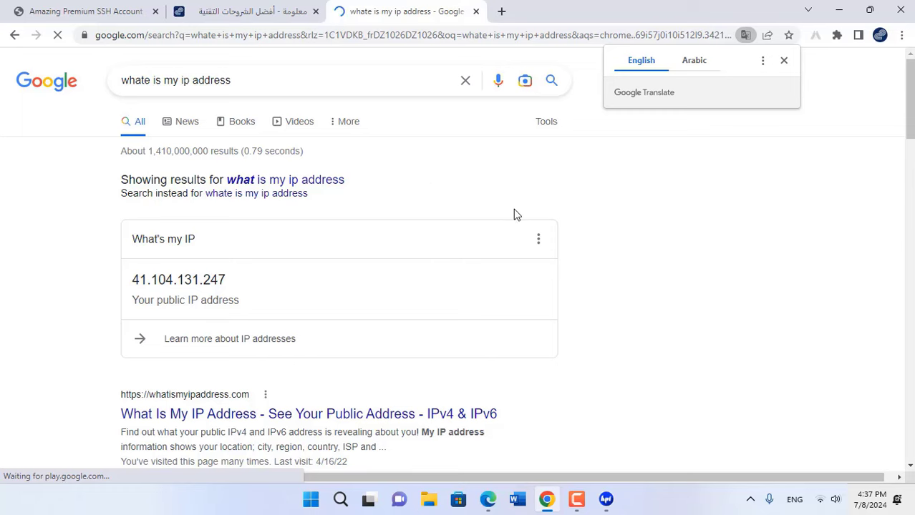
scroll(513, 212, "down", 2)
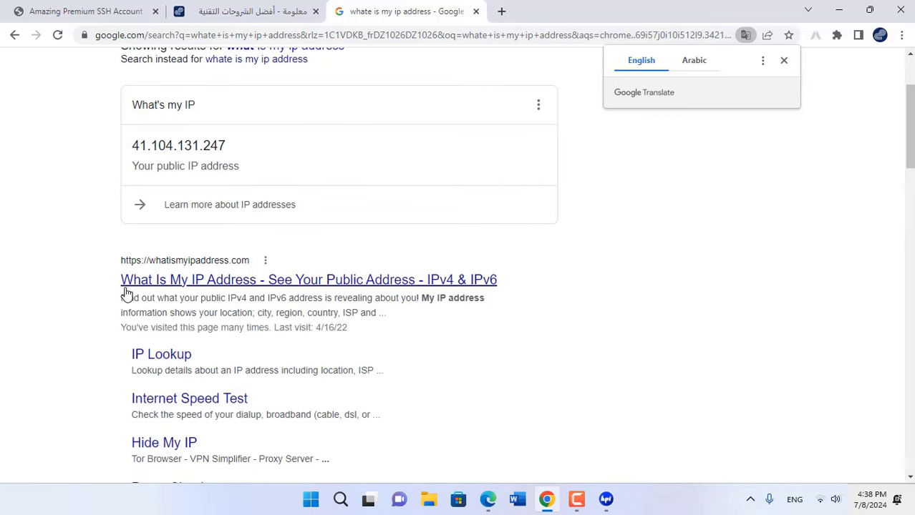
left_click(361, 284)
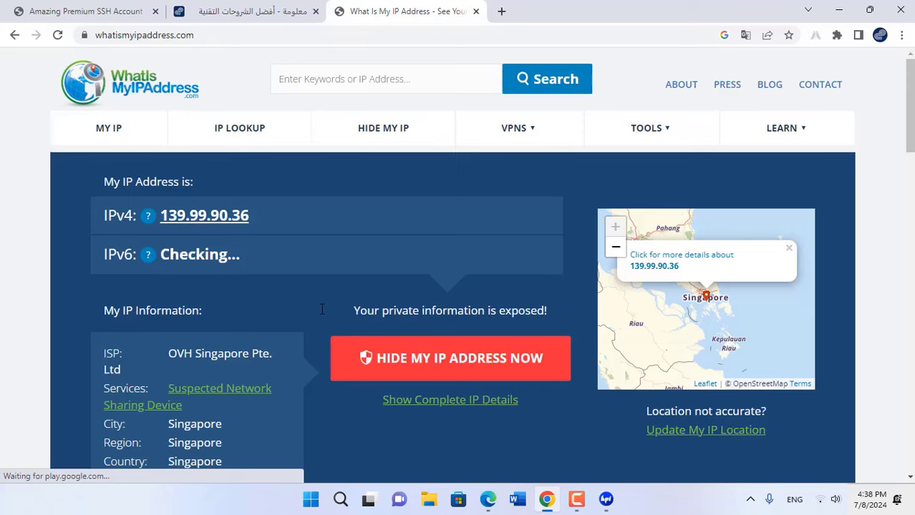
scroll(322, 309, "down", 1)
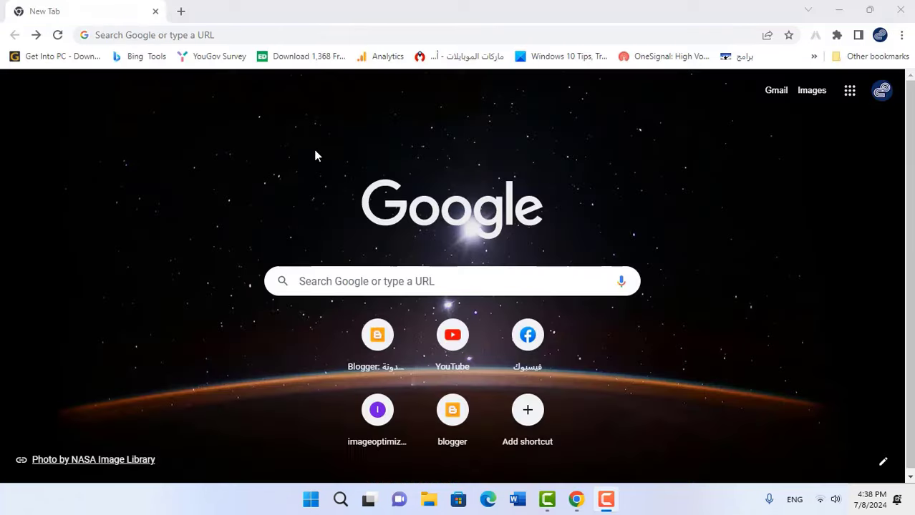
Try to open ma3lomadz.com in a new Chrome tab to test the connection with the LAN proxy enabled.
left_click(148, 31)
type("ma3lomadz.com")
key("Return")
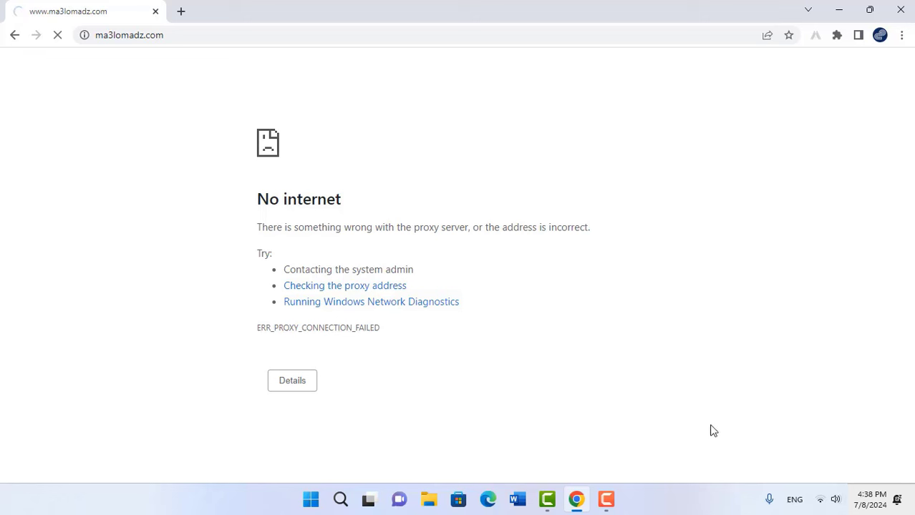
Disable the use of a proxy server for the LAN in the Internet Options LAN settings and confirm both dialogs.
mouse_move(821, 505)
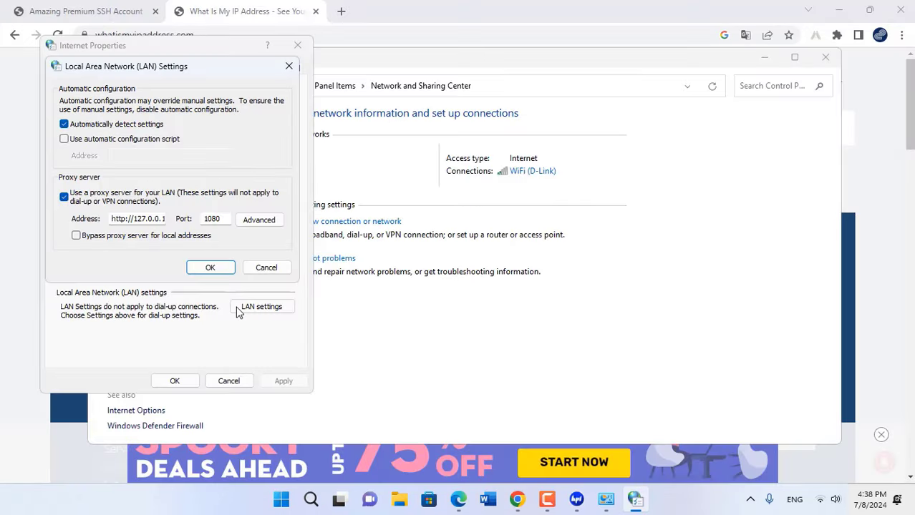
left_click(64, 197)
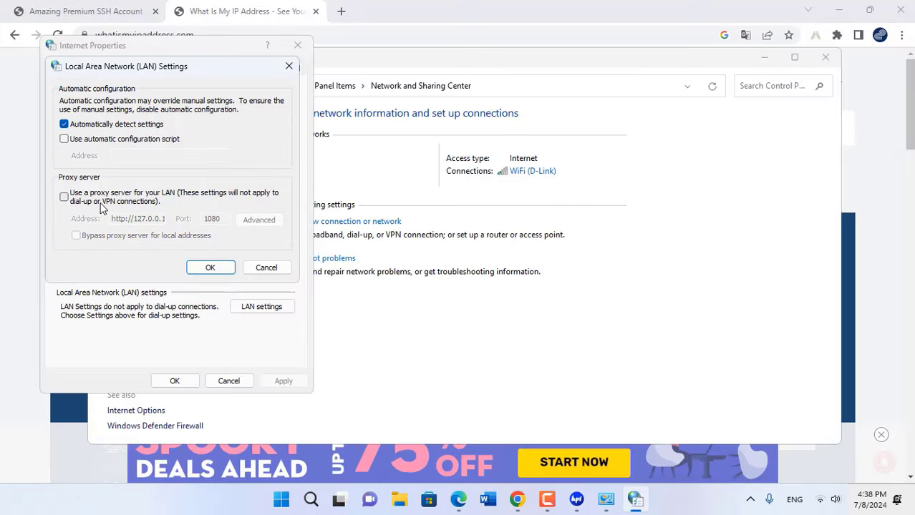
left_click(211, 271)
left_click(174, 380)
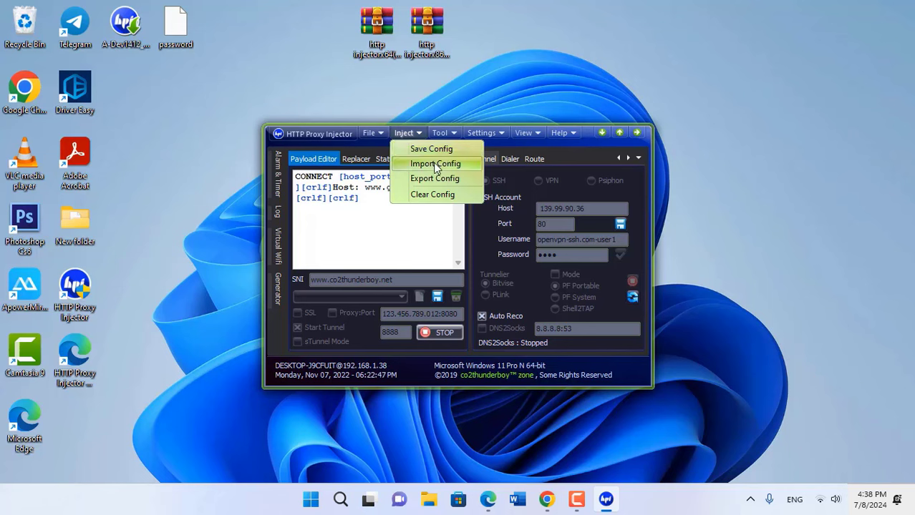
left_click(422, 150)
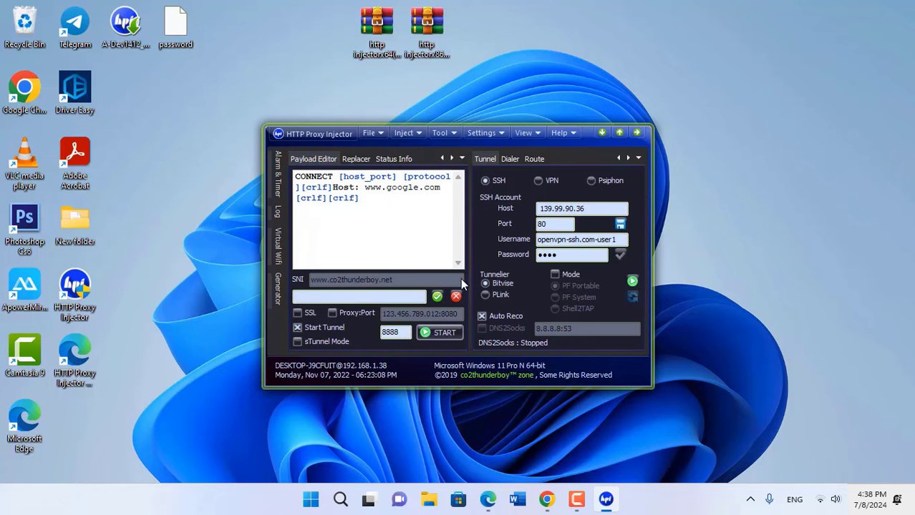
left_click(415, 297)
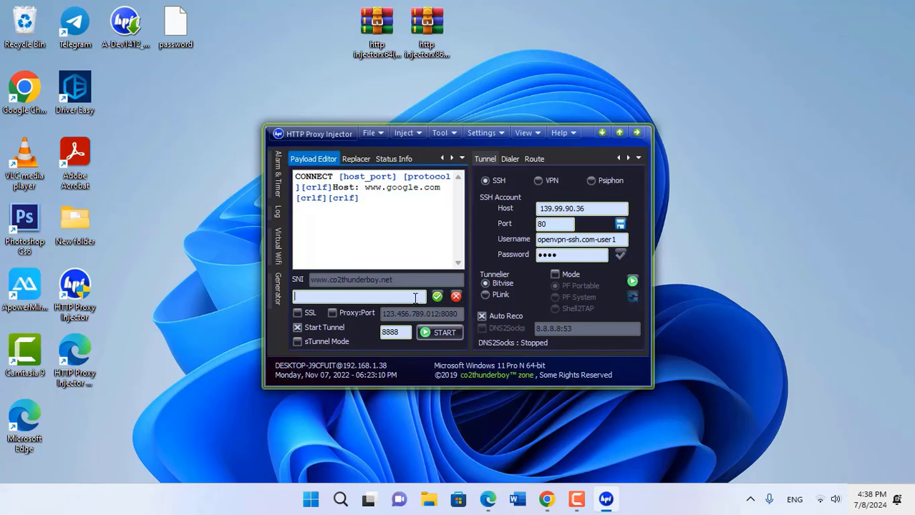
left_click(456, 297)
Open the Export Wizard for the HTTP Proxy Injector configuration and choose the Lock All option.
left_click(403, 133)
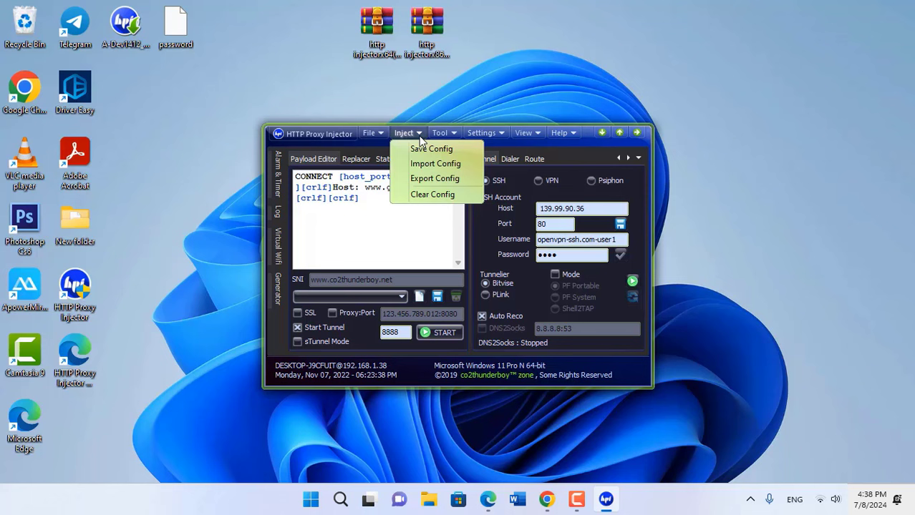
left_click(428, 183)
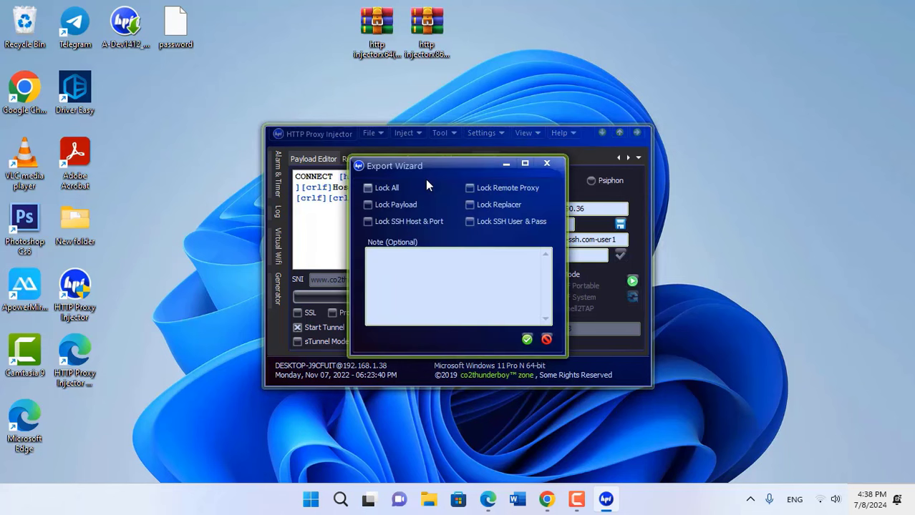
left_click(371, 189)
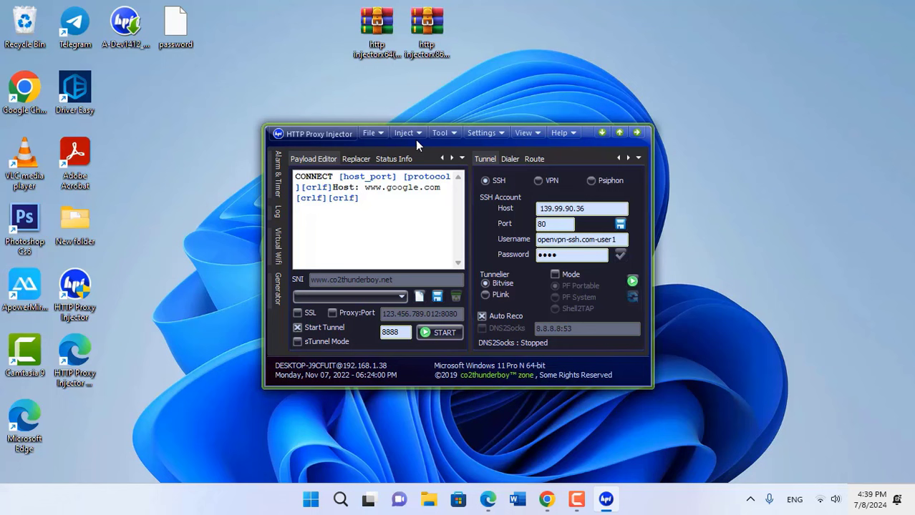
left_click(417, 136)
left_click(505, 426)
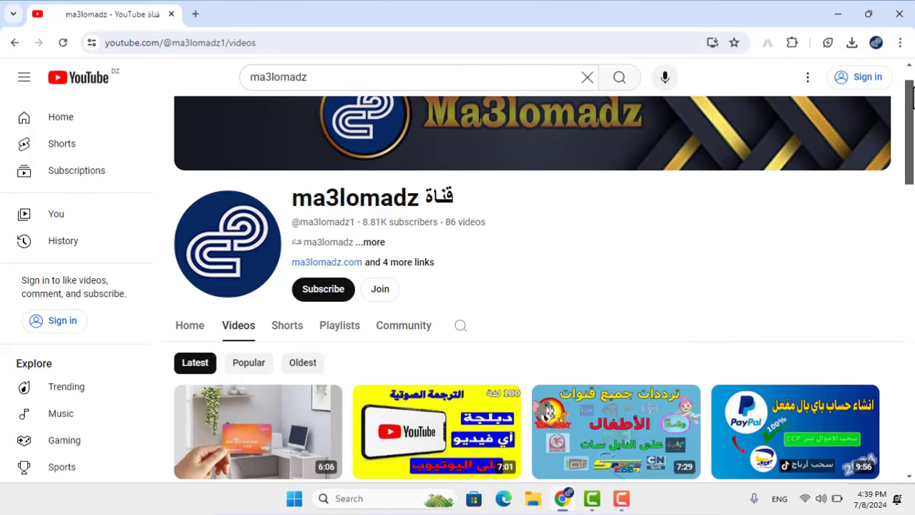